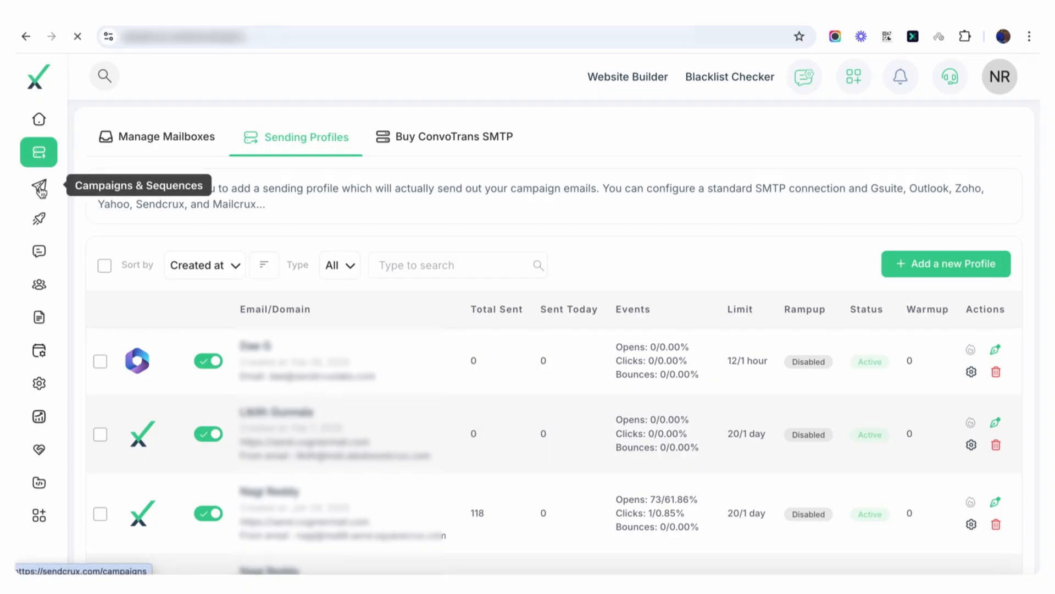
Step: Open the campaigns and sequences list and look through the existing email campaigns and their sequences
left_click(40, 187)
scroll(254, 407, "down", 10)
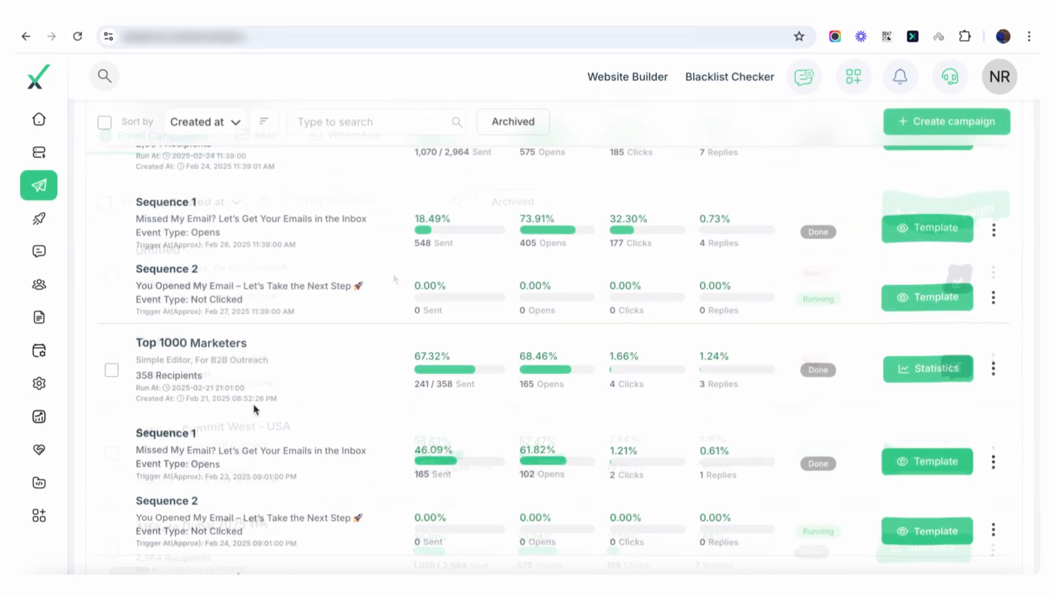
scroll(254, 407, "up", 10)
scroll(254, 407, "down", 4)
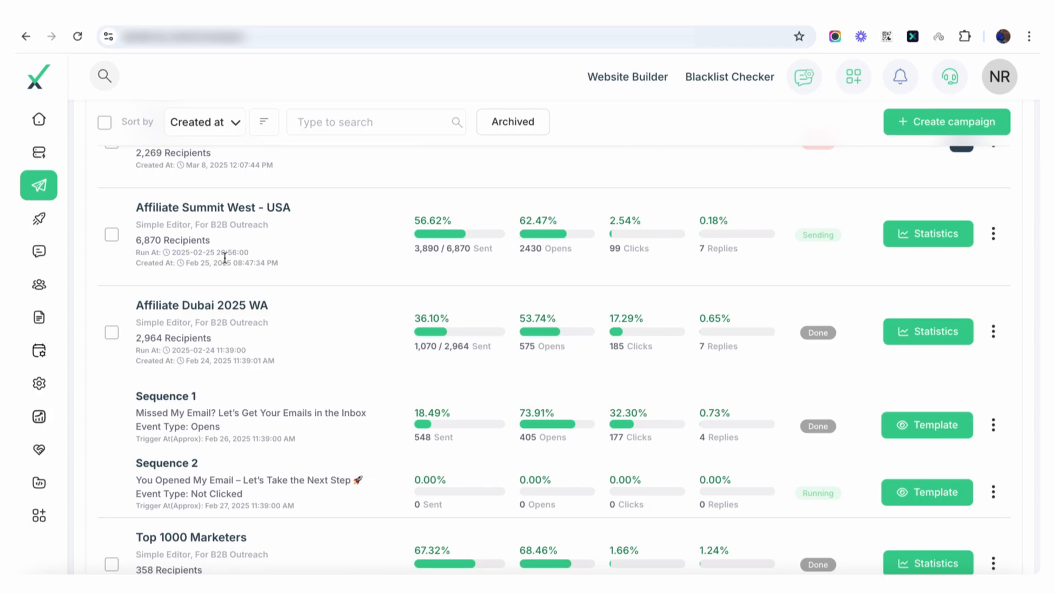
scroll(276, 325, "down", 1)
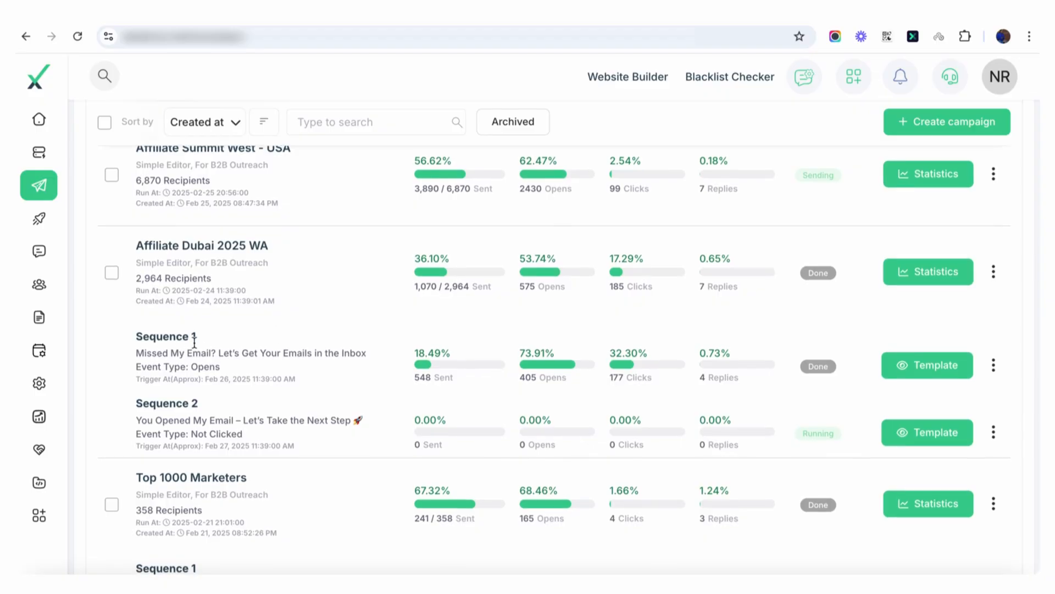
scroll(924, 250, "up", 1)
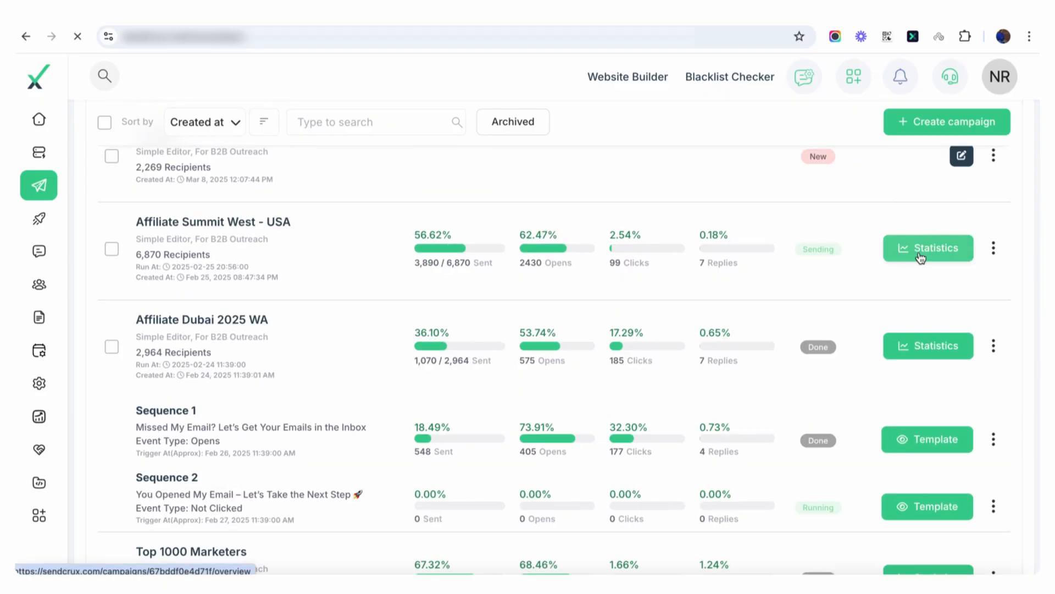
Step: Open the Affiliate Summit West - USA campaign's statistics and examine its base email chart, engagement rates and top countries
left_click(929, 249)
left_click(169, 253)
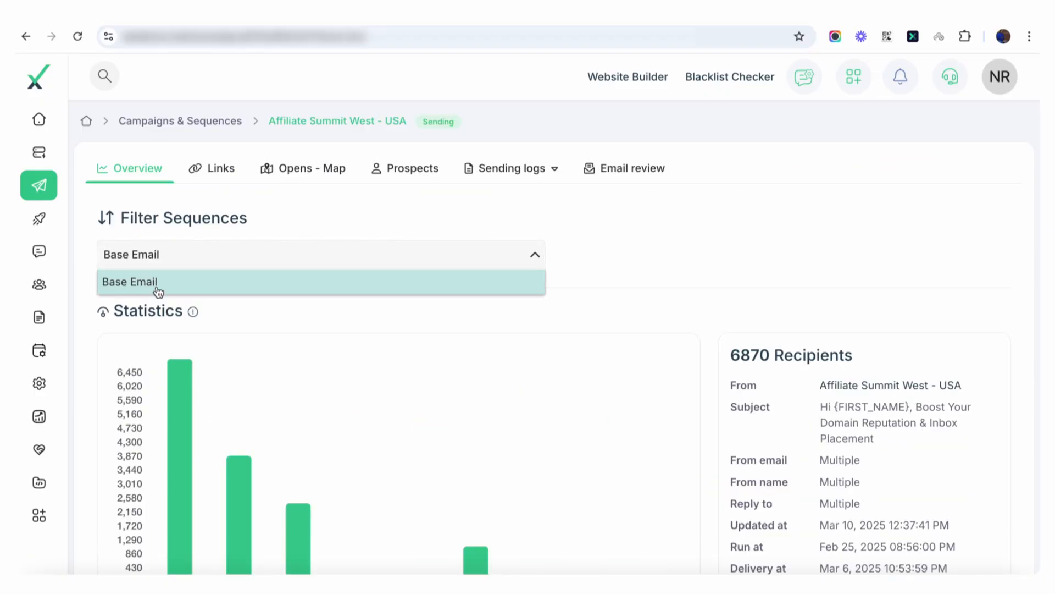
left_click(654, 262)
scroll(654, 263, "down", 2)
scroll(654, 262, "down", 2)
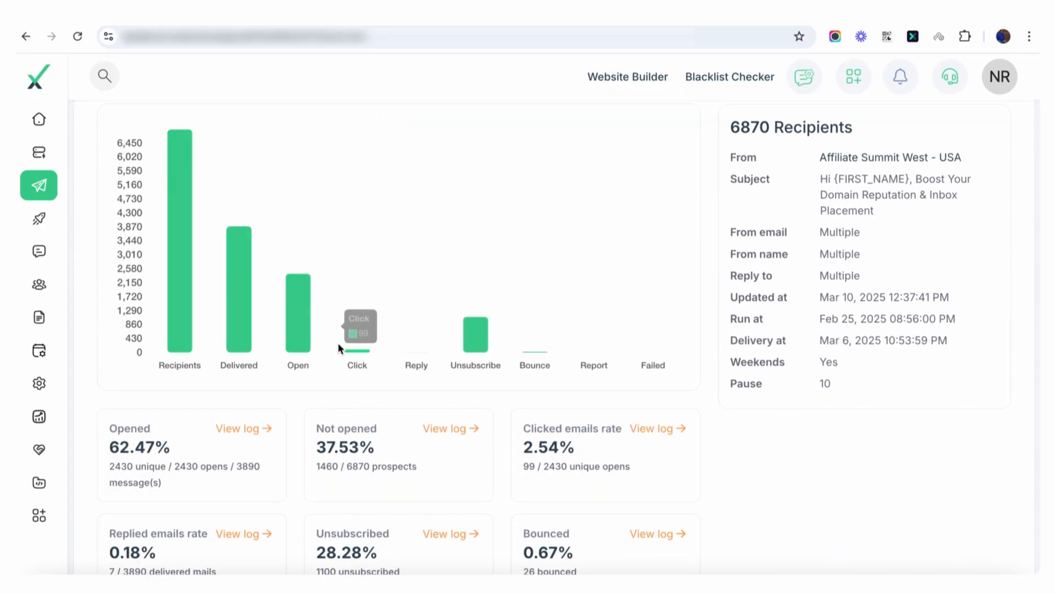
mouse_move(359, 350)
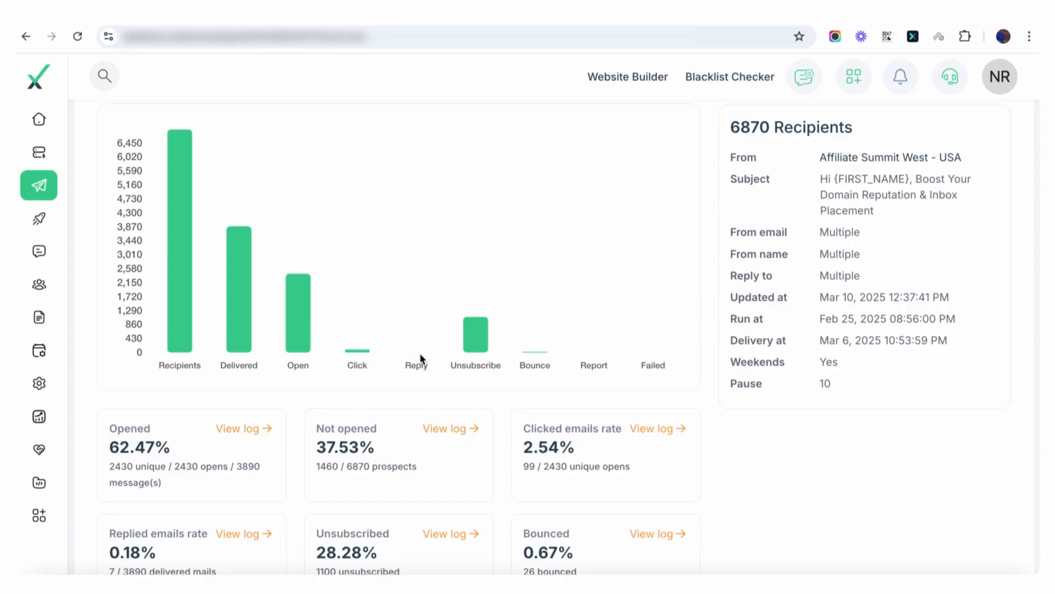
scroll(236, 388, "down", 5)
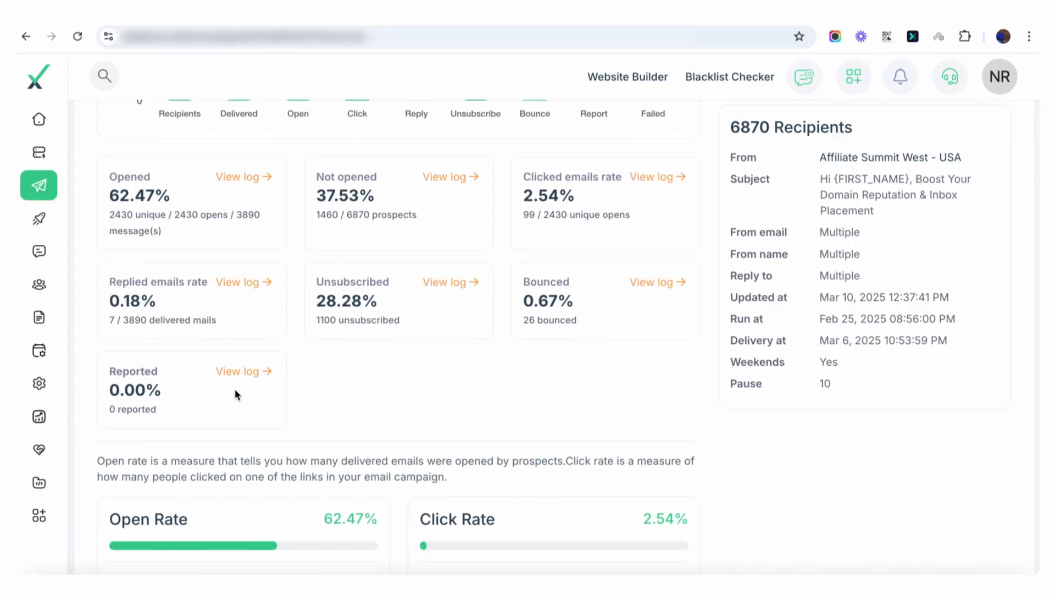
scroll(236, 388, "up", 1)
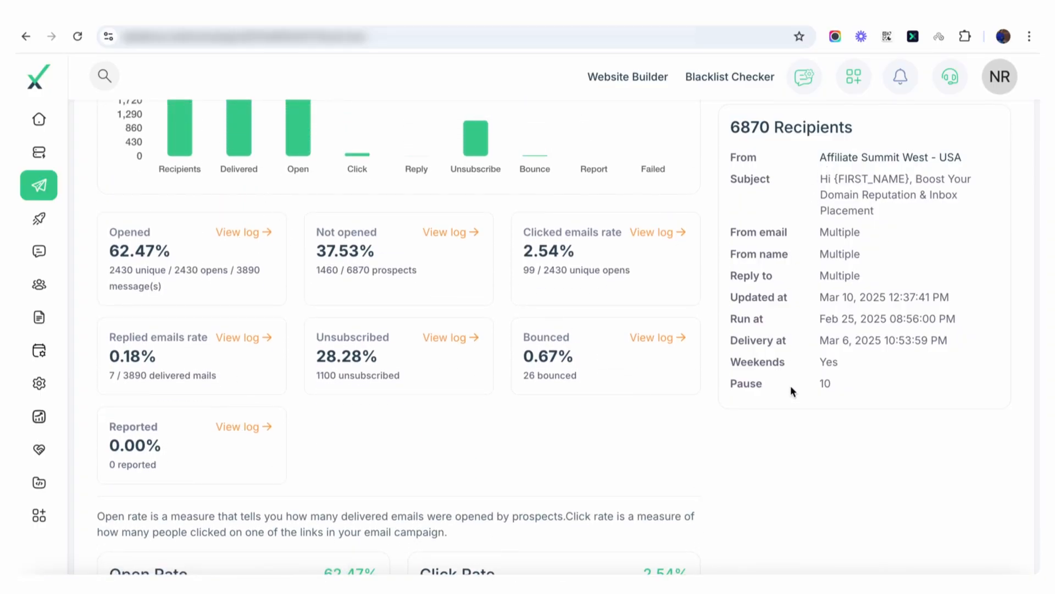
scroll(609, 384, "down", 10)
scroll(609, 384, "down", 13)
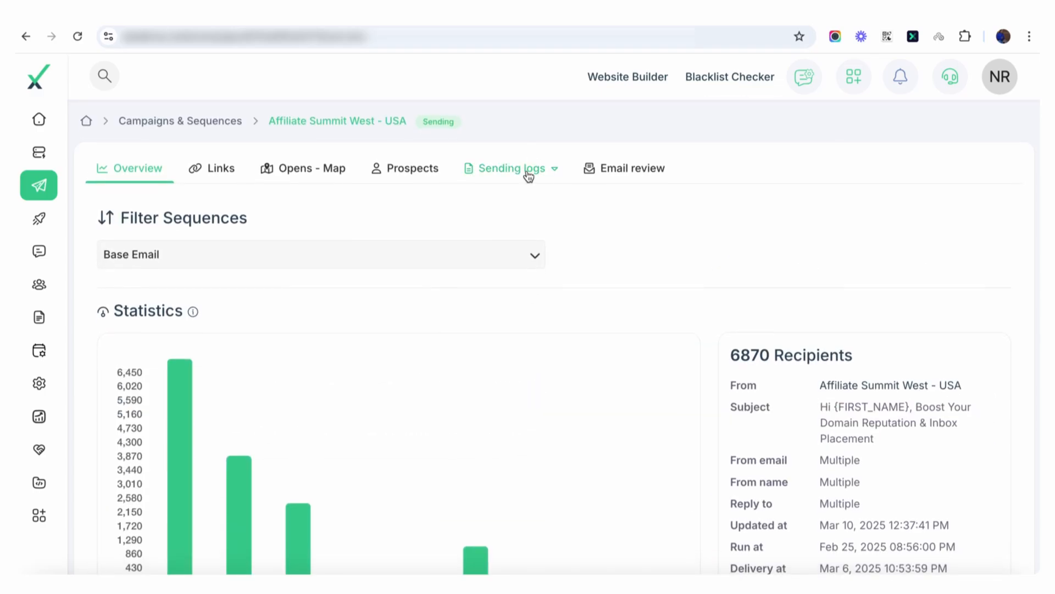
Step: View the Affiliate Summit West - USA campaign's open log and its map of opens
left_click(527, 172)
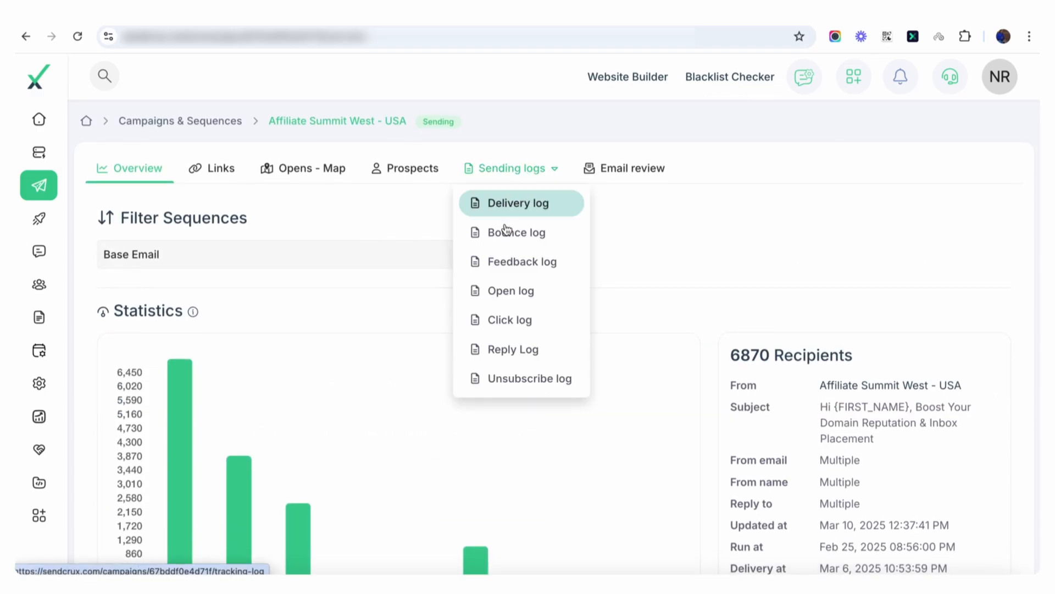
left_click(525, 298)
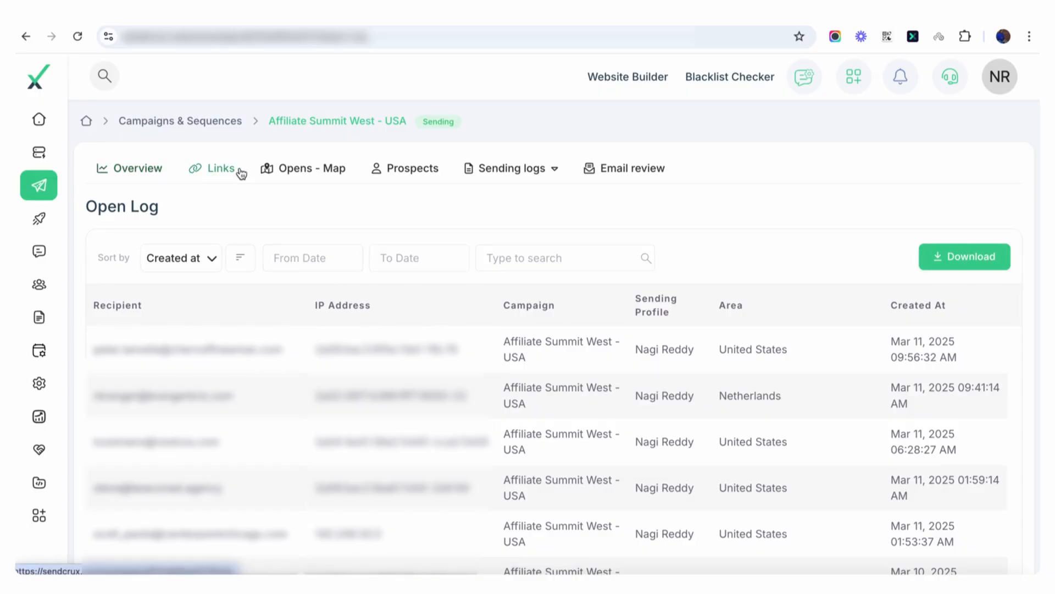
left_click(306, 175)
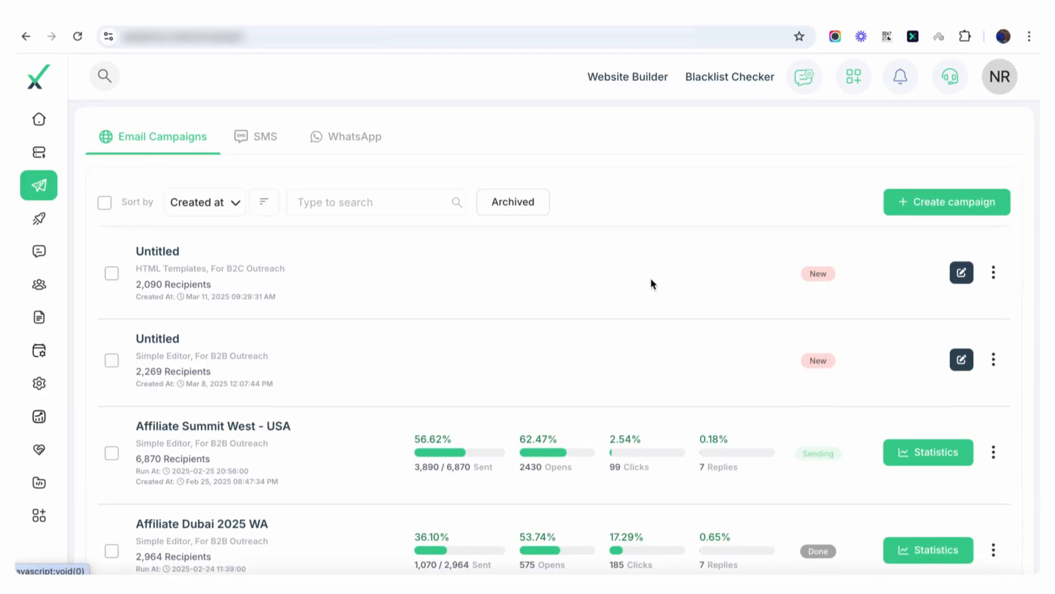
Step: Open the Affiliate Dubai 2025 WA campaign's statistics, filter them to Sequence 2 and review the figures and countries
scroll(651, 281, "down", 4)
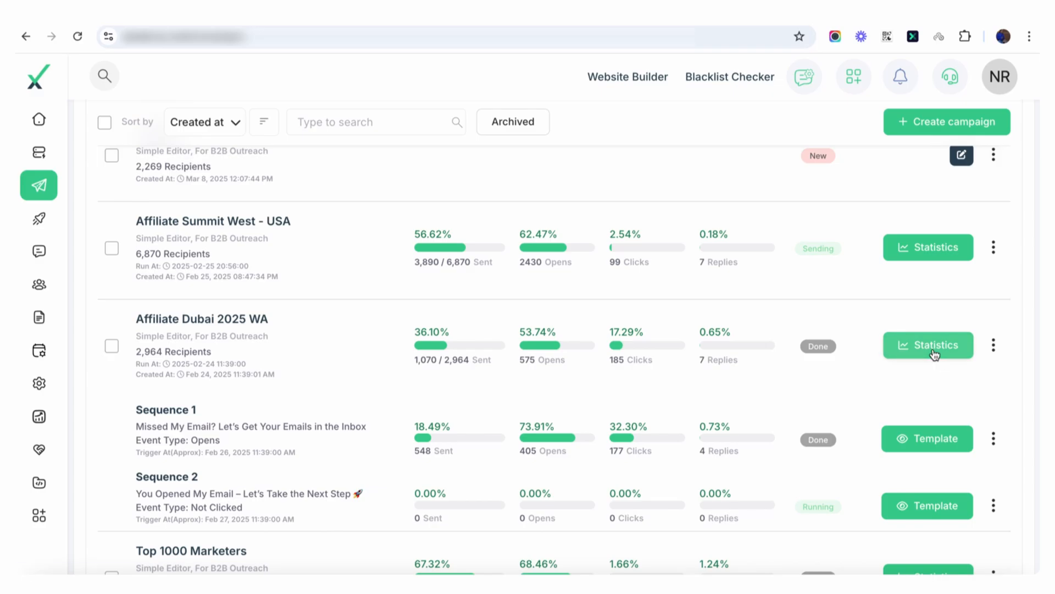
left_click(933, 351)
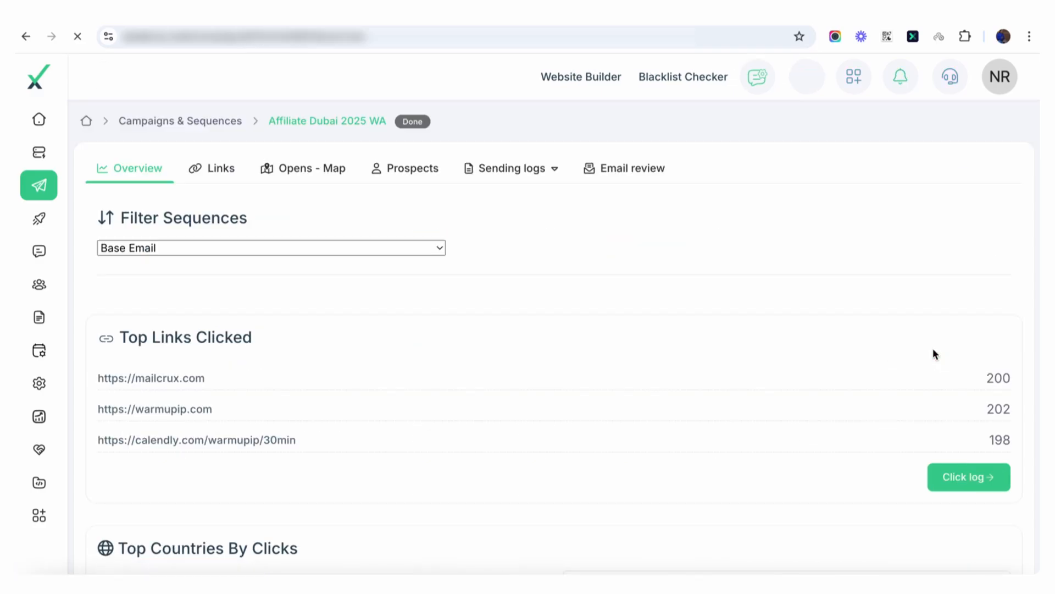
left_click(330, 254)
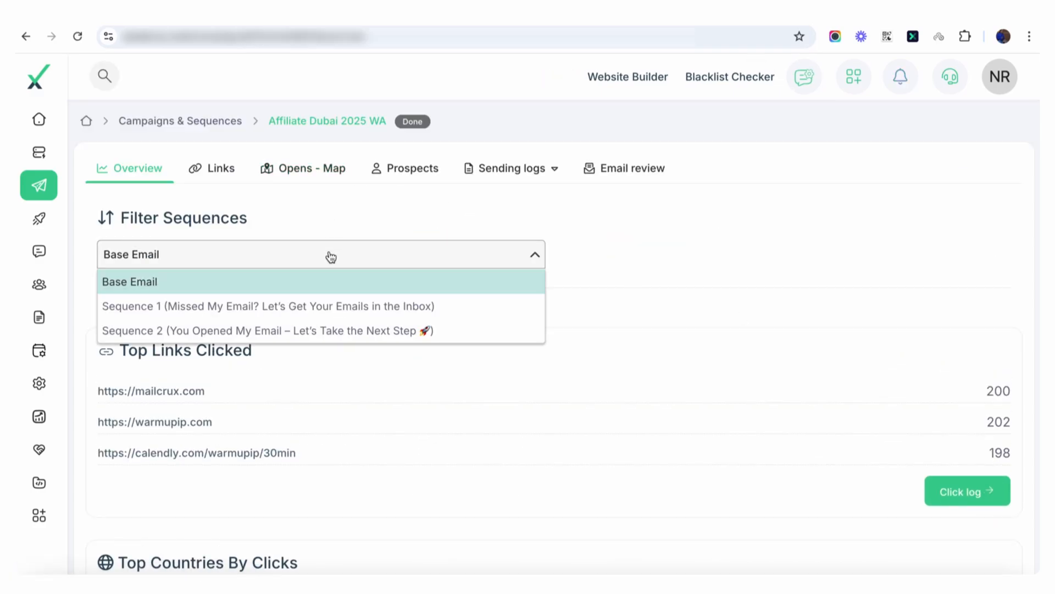
left_click(354, 330)
scroll(763, 268, "down", 14)
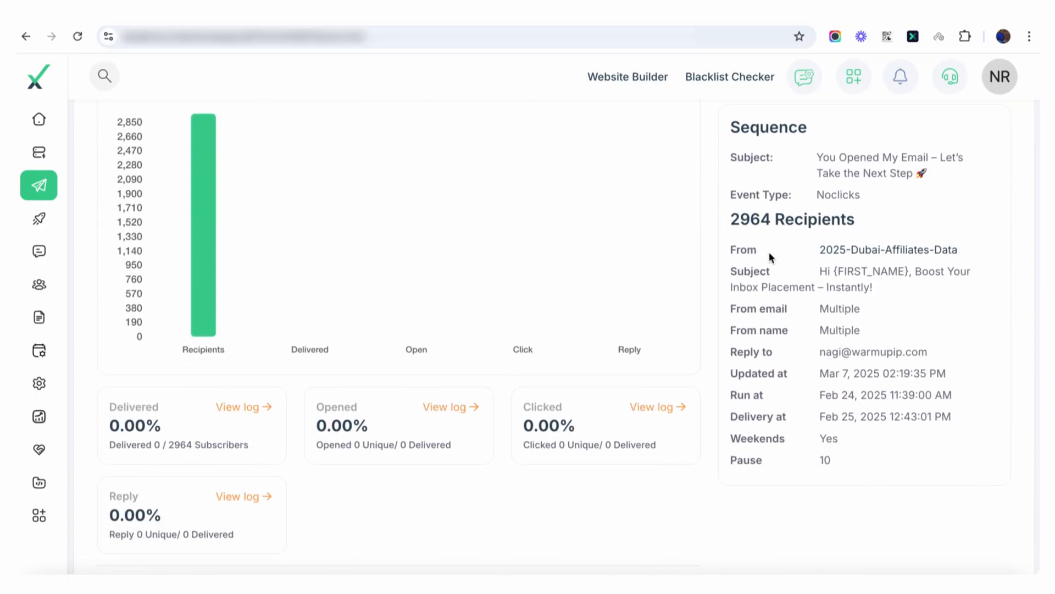
scroll(772, 355, "down", 20)
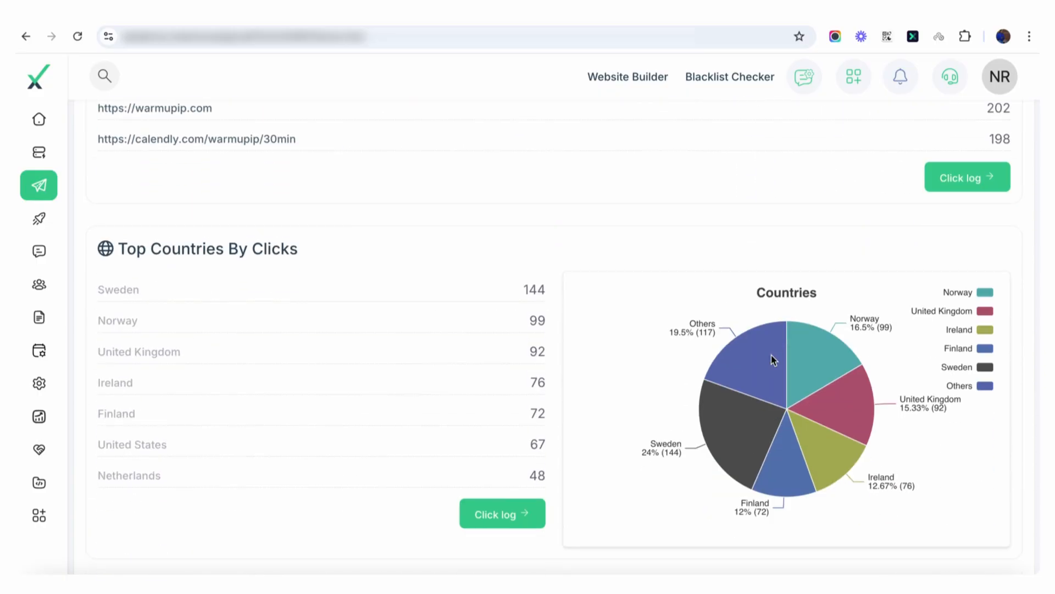
scroll(771, 359, "up", 20)
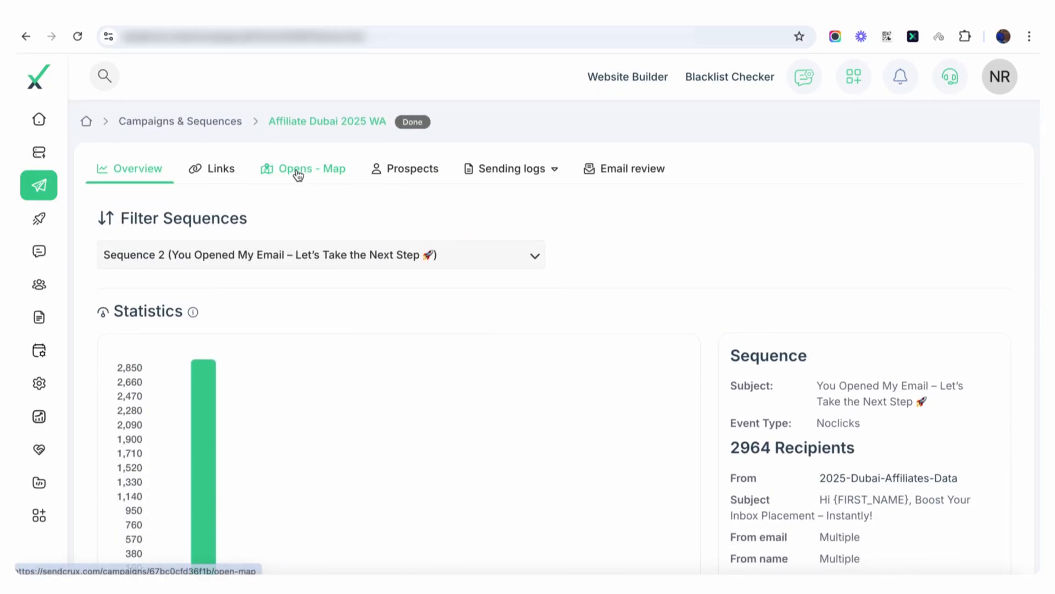
Step: Return to the campaigns list and select the Affiliate Summit West - USA campaign
left_click(188, 122)
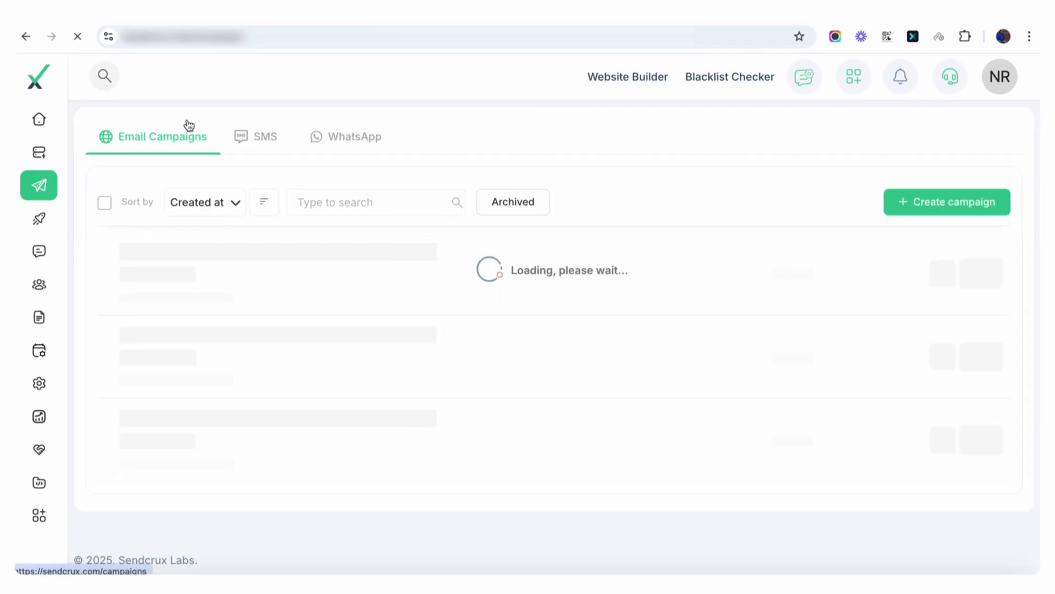
scroll(177, 420, "down", 4)
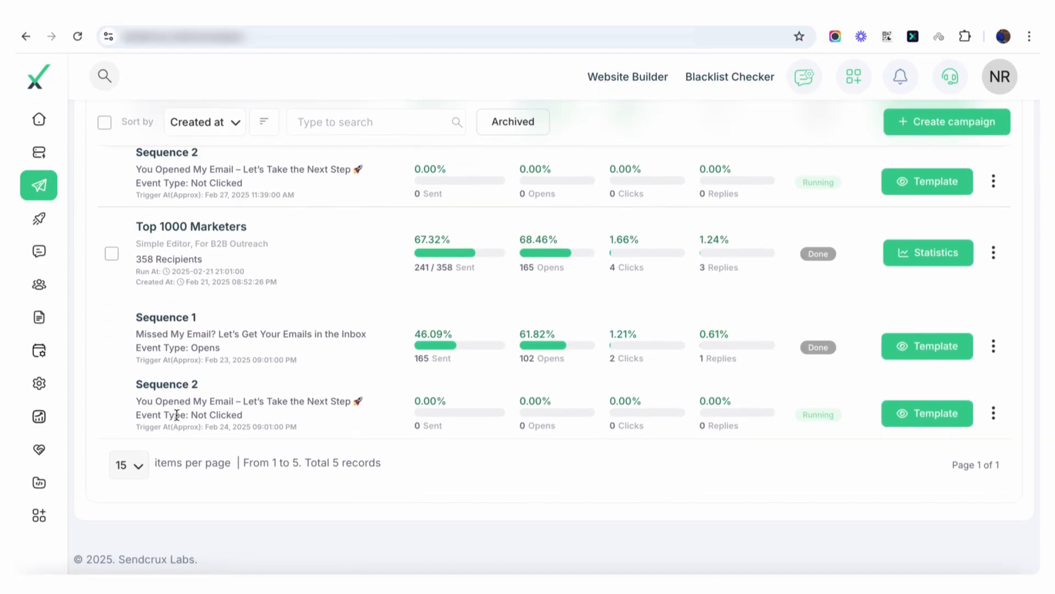
scroll(176, 478, "up", 8)
left_click(111, 383)
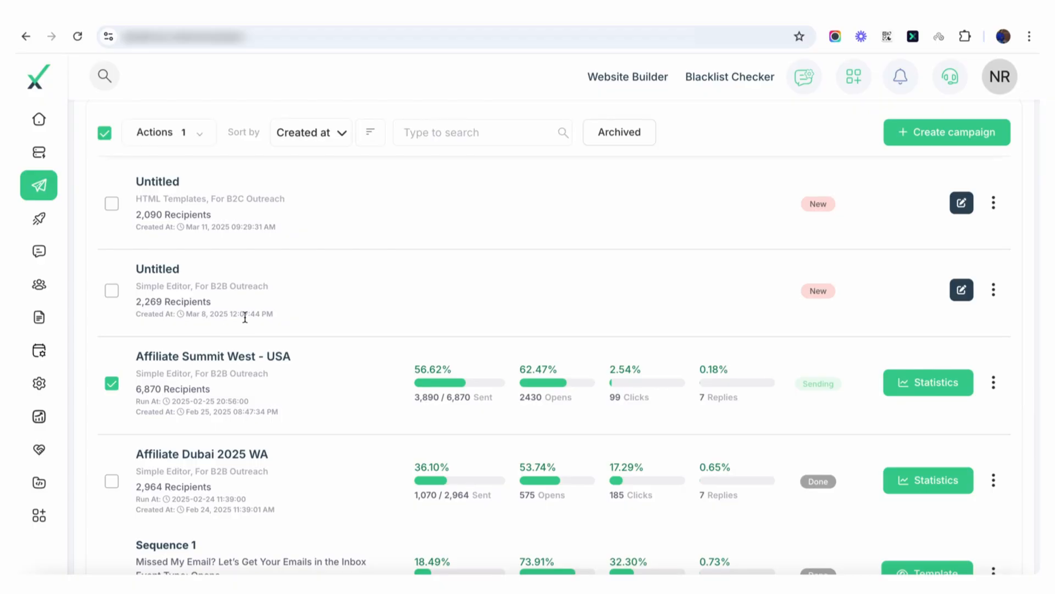
scroll(648, 233, "up", 2)
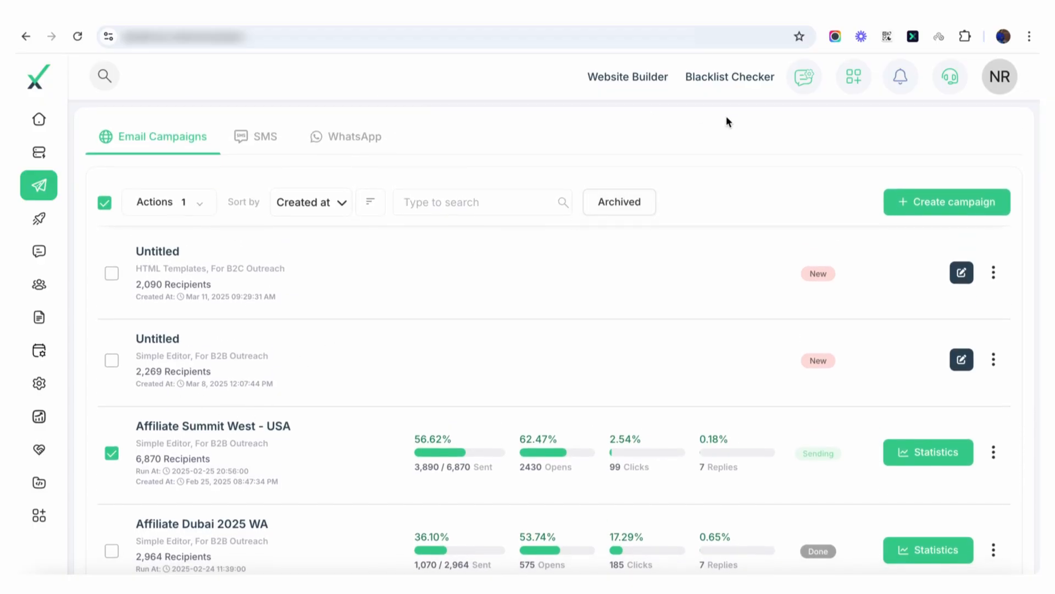
Step: Start creating a new email campaign
left_click(919, 203)
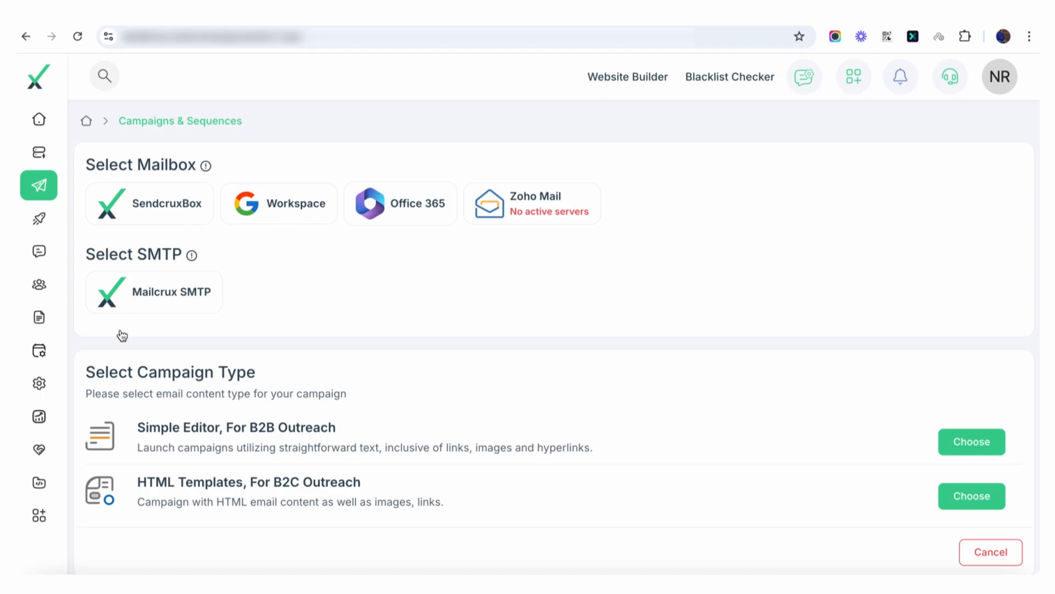
left_click(164, 202)
left_click(256, 209)
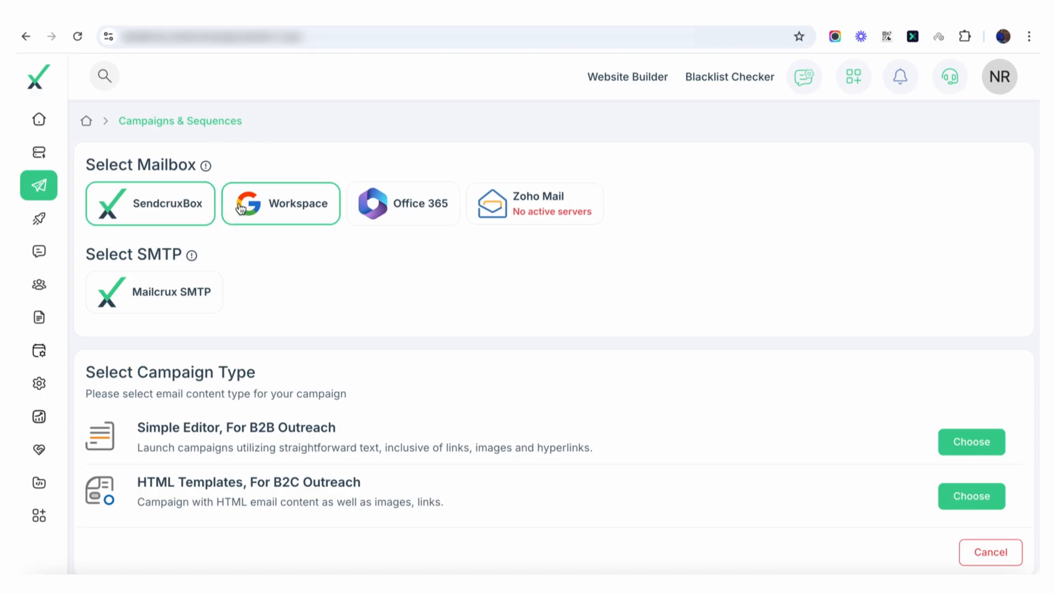
left_click(389, 204)
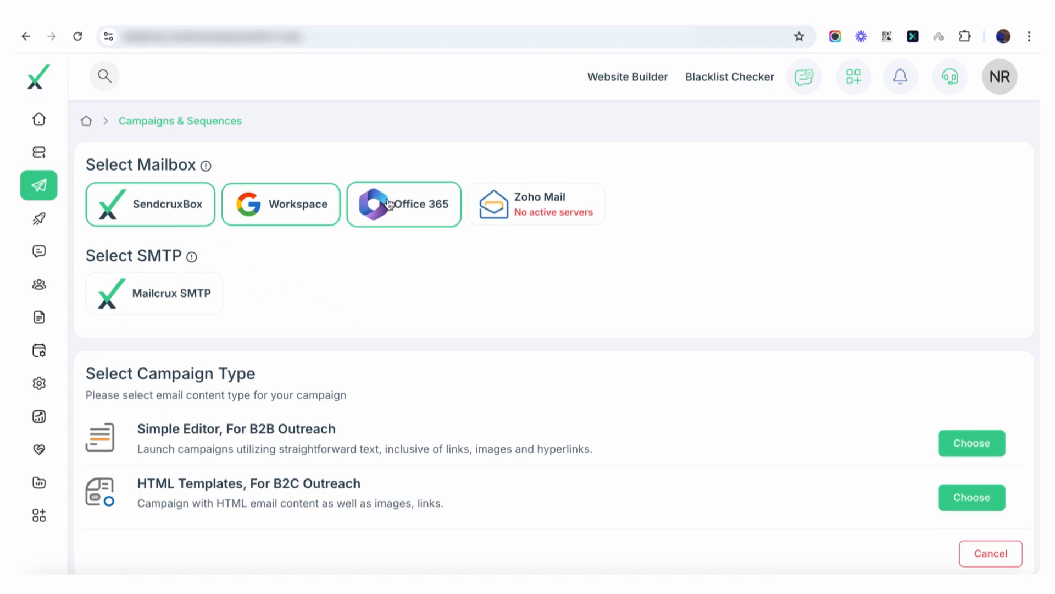
left_click(199, 306)
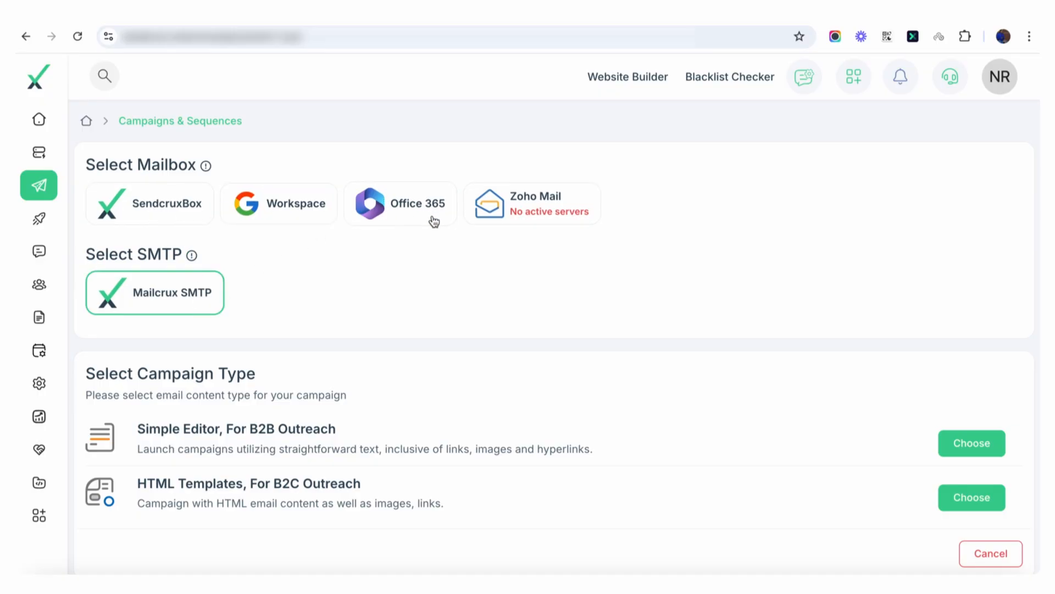
Step: Select SendcruxBox as the only mailbox and choose the Simple Editor, For B2B Outreach campaign type
left_click(206, 215)
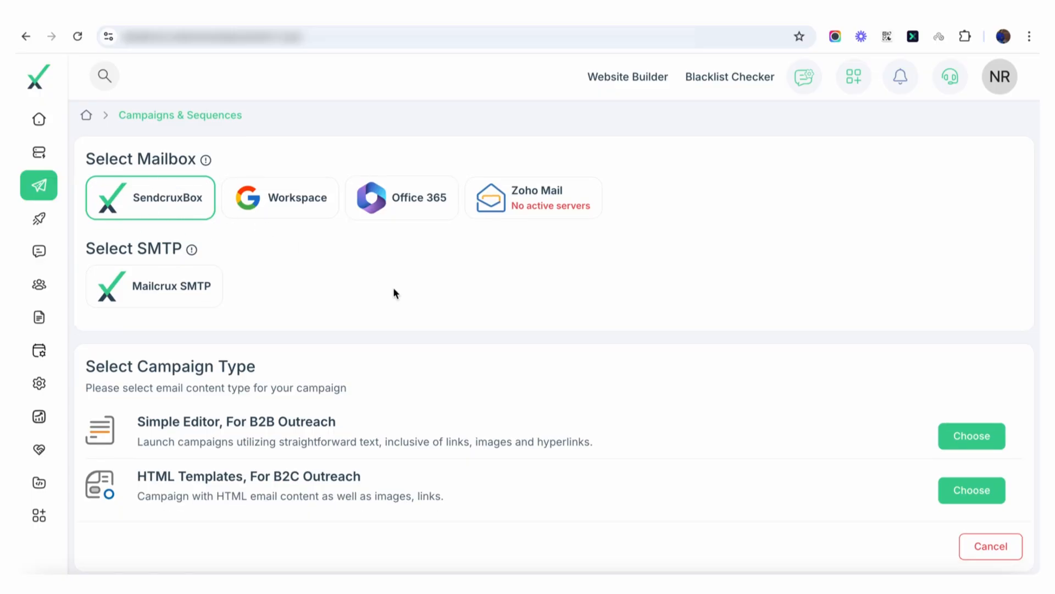
scroll(393, 287, "down", 2)
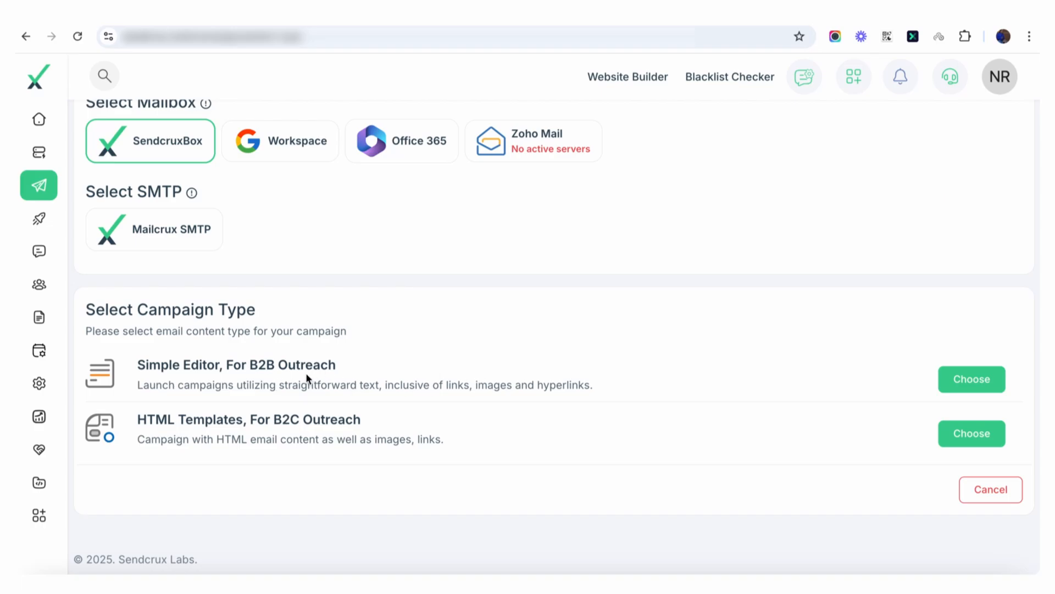
left_click(959, 379)
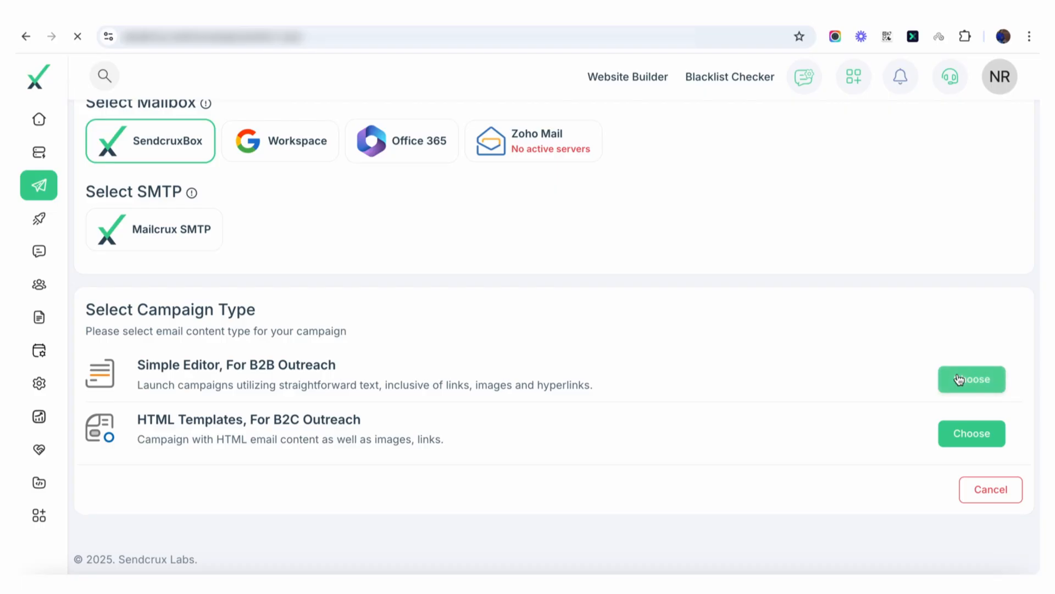
Step: Set the recipients to the Undel-Risky-Affiliate Summit West - USA segment of the Affiliate Summit West - USA list and save them
left_click(347, 327)
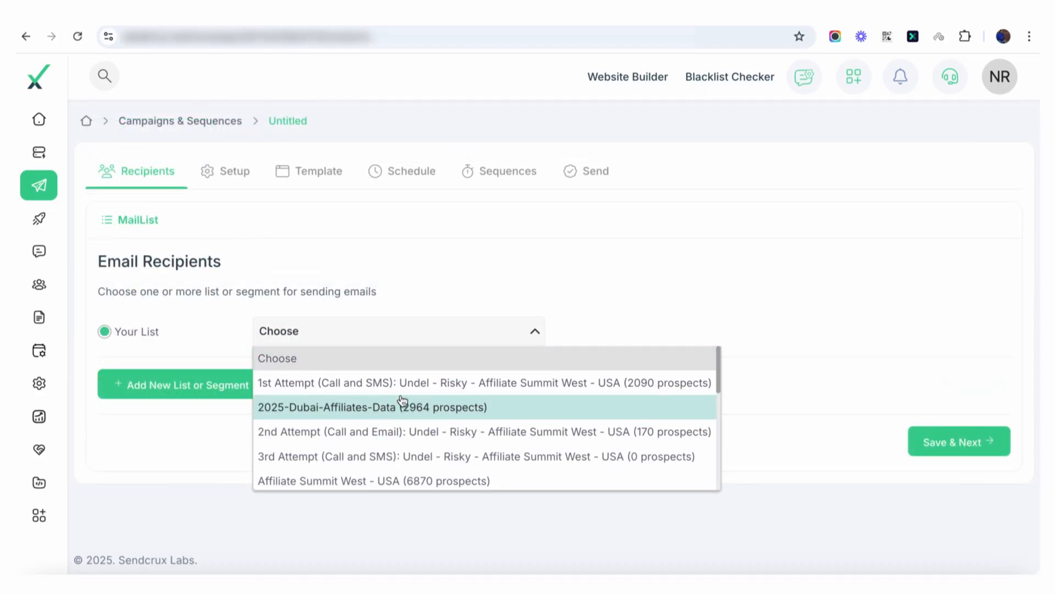
scroll(403, 418, "down", 1)
left_click(377, 448)
left_click(584, 347)
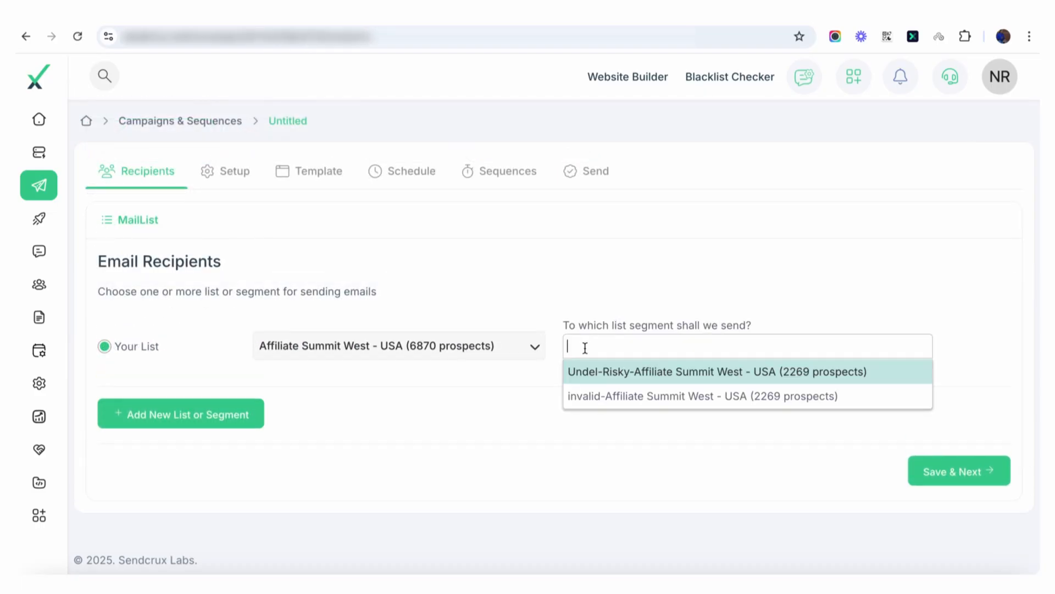
left_click(593, 376)
left_click(958, 468)
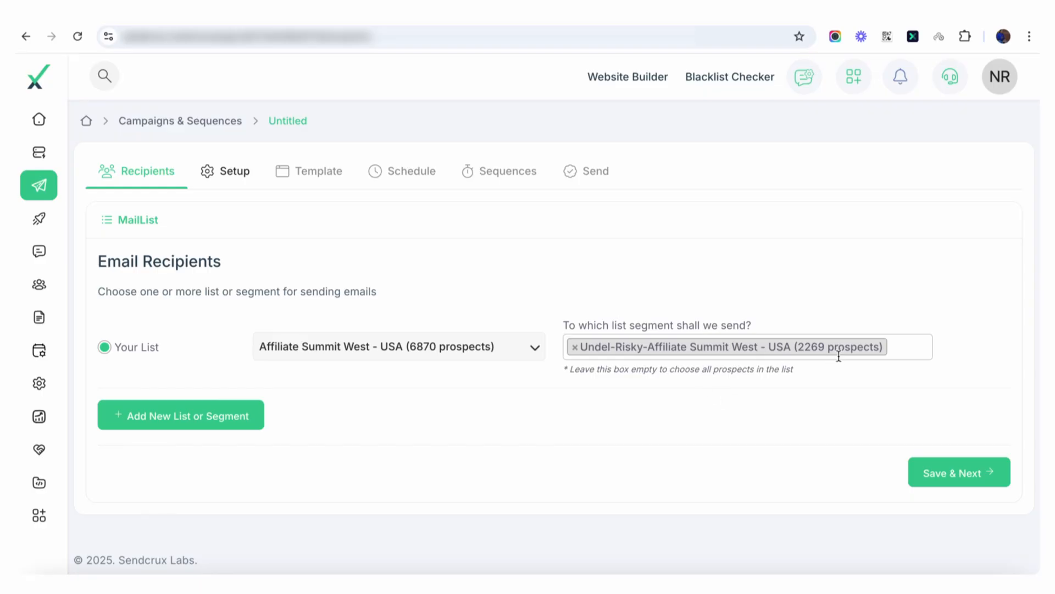
left_click(949, 481)
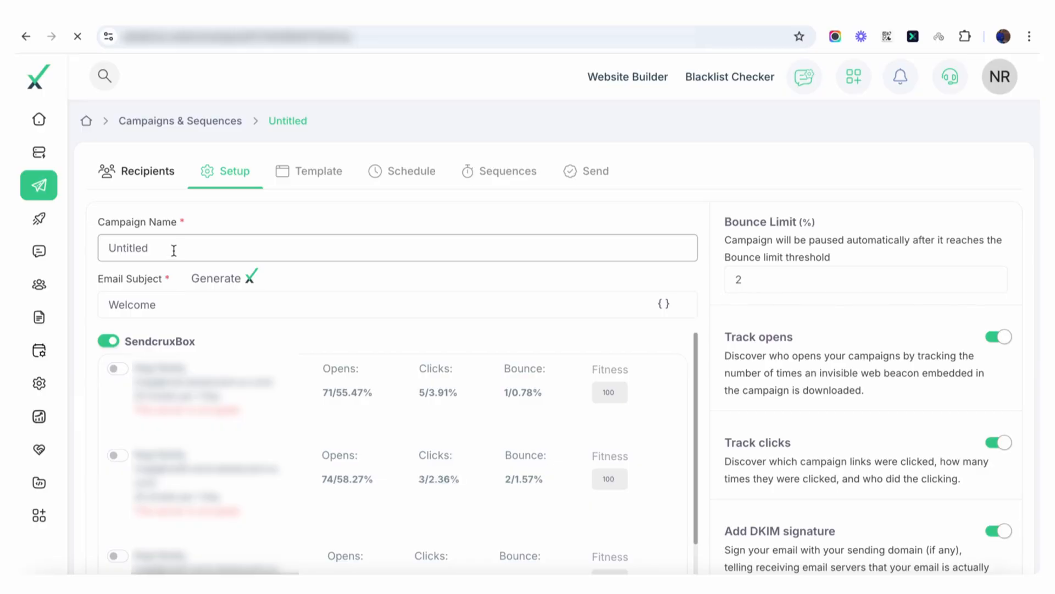
Step: Name the campaign "example camp"
left_click_drag(173, 249, 44, 205)
type("exampl")
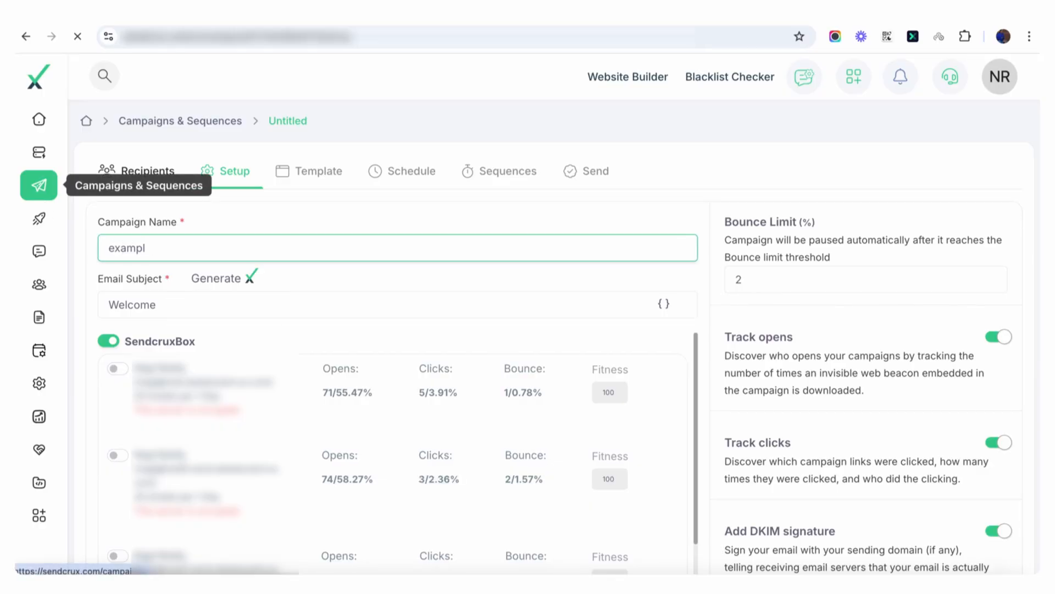
type("e camp")
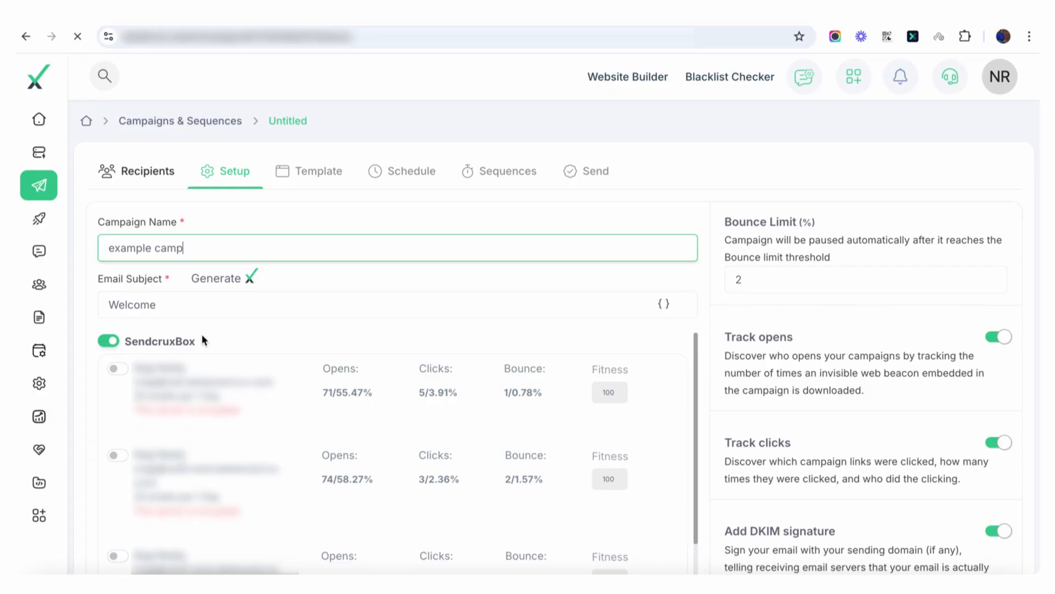
Step: Enable all the sending mailboxes under SendcruxBox and review their sending limits and statistics
scroll(202, 336, "down", 1)
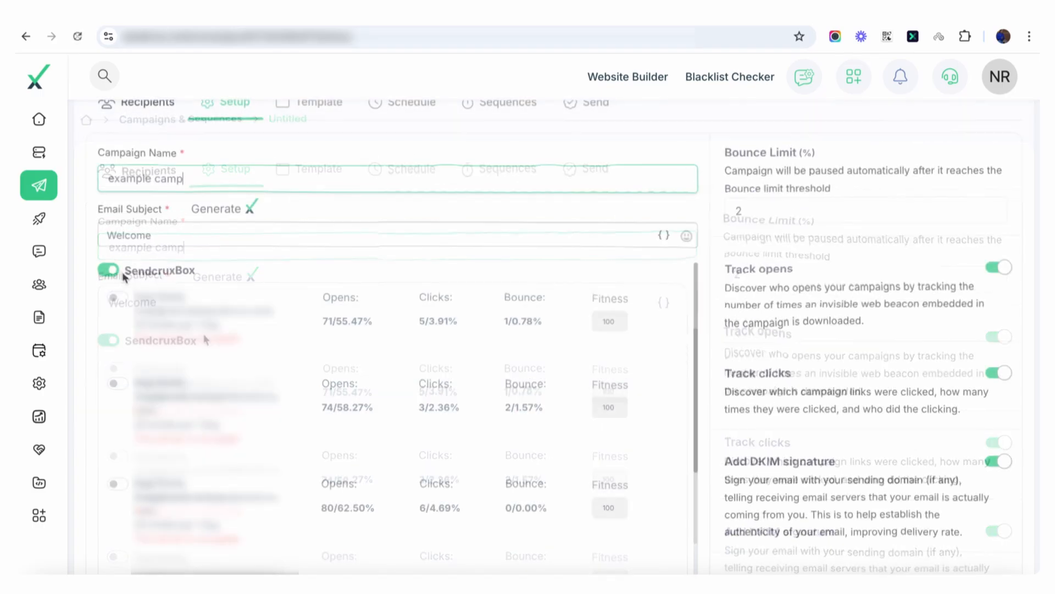
left_click(108, 340)
left_click(107, 267)
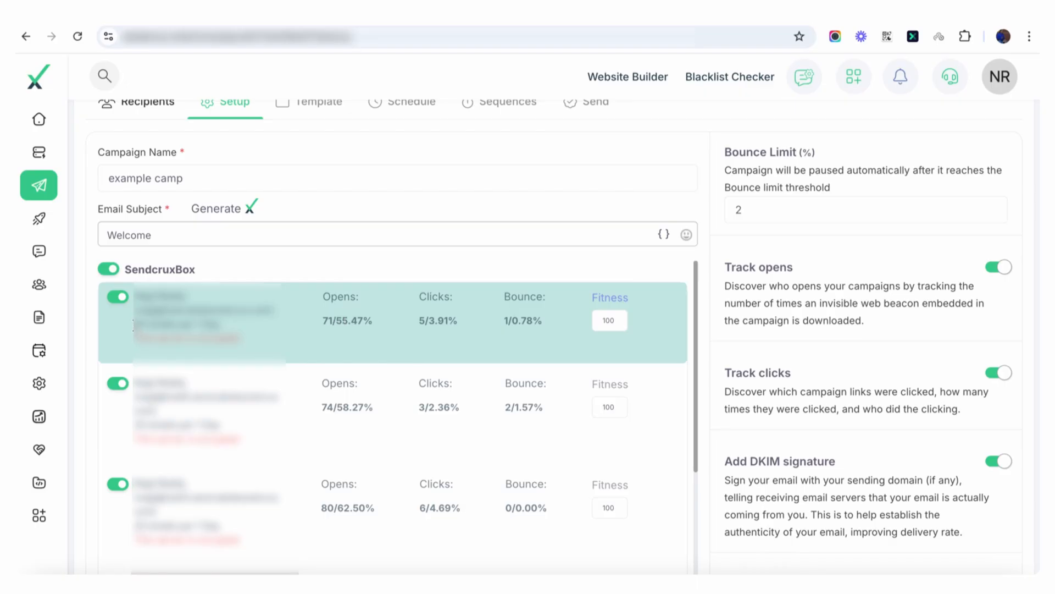
left_click_drag(134, 325, 219, 325)
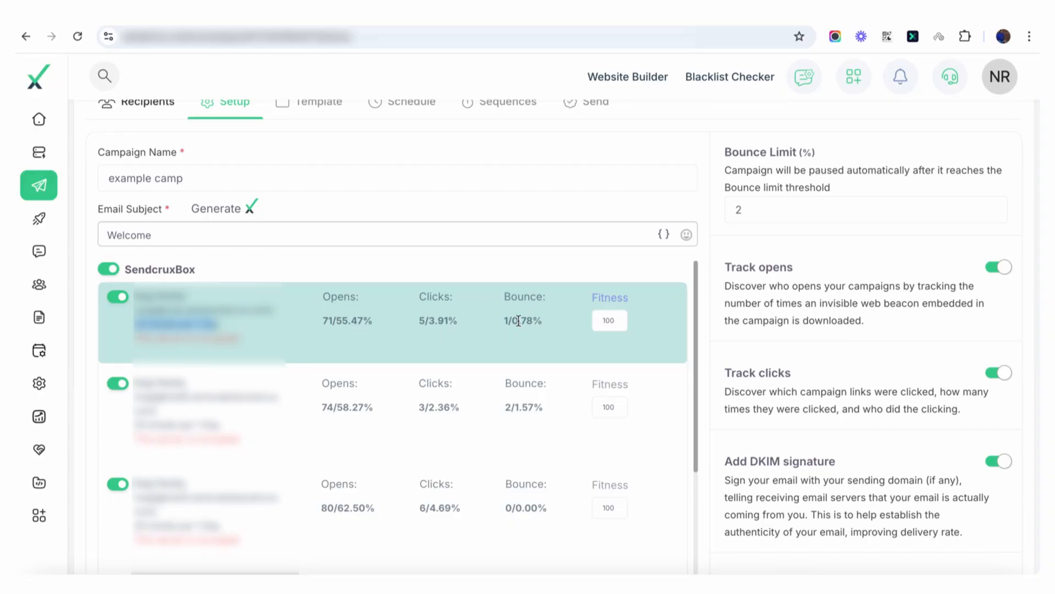
scroll(521, 483, "down", 1)
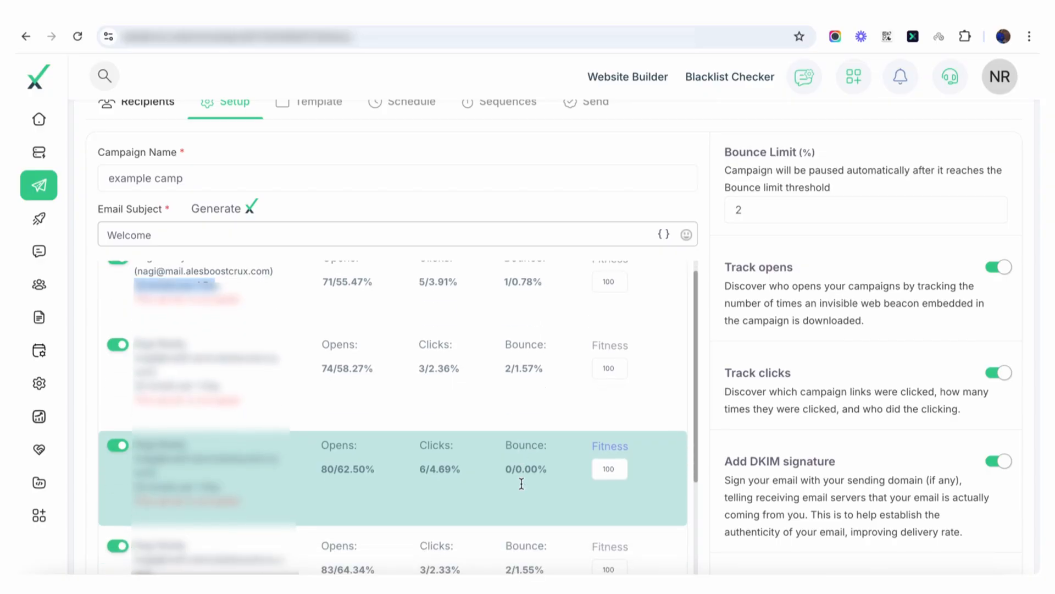
scroll(521, 484, "up", 1)
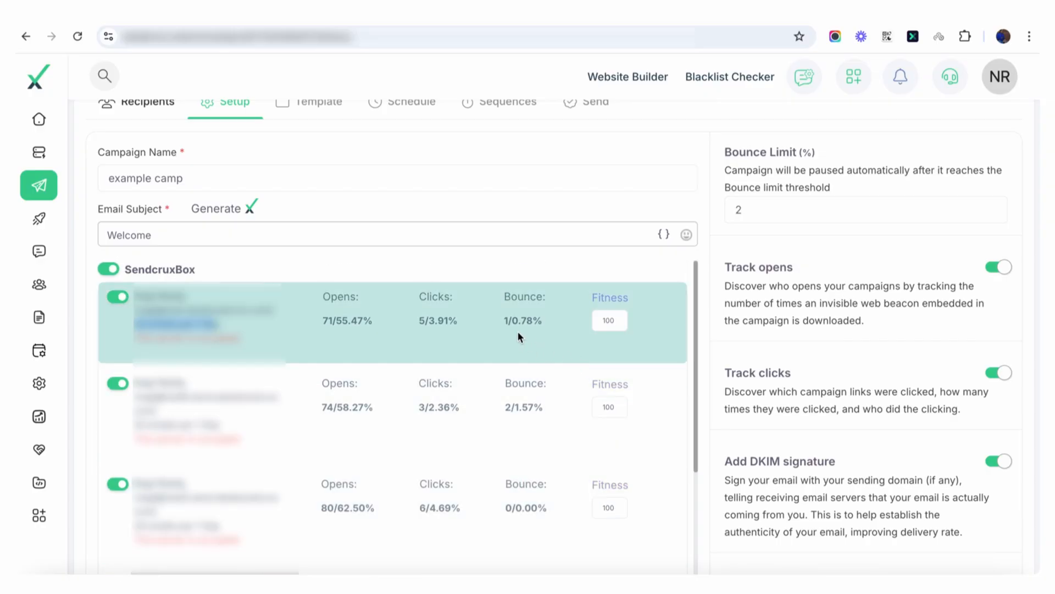
Step: Set the fitness of the first SendcruxBox mailbox to 20
left_click(618, 324)
key("BackSpace")
key("BackSpace")
type("20")
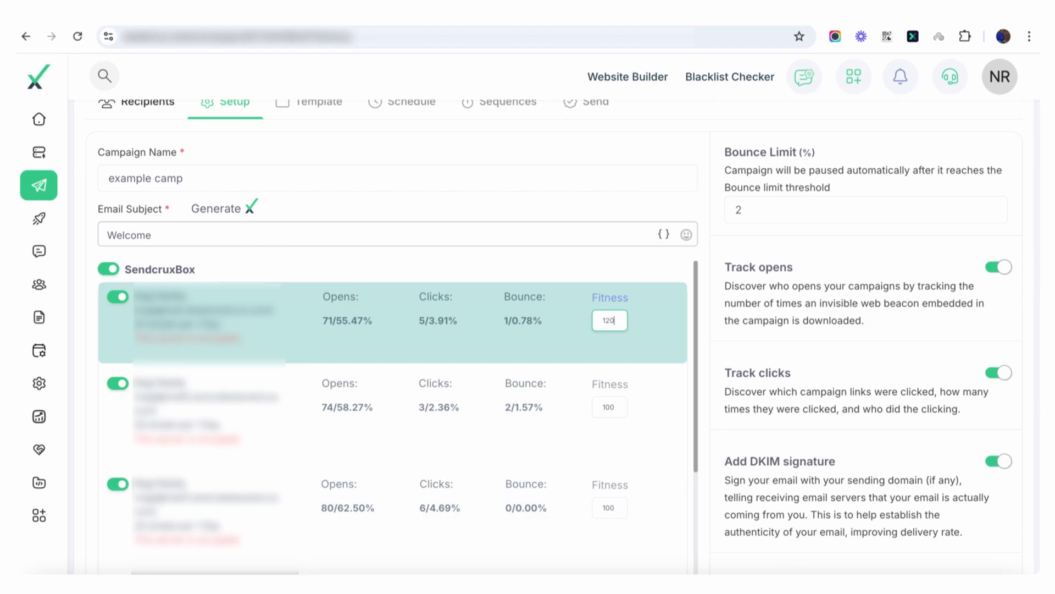
type("20")
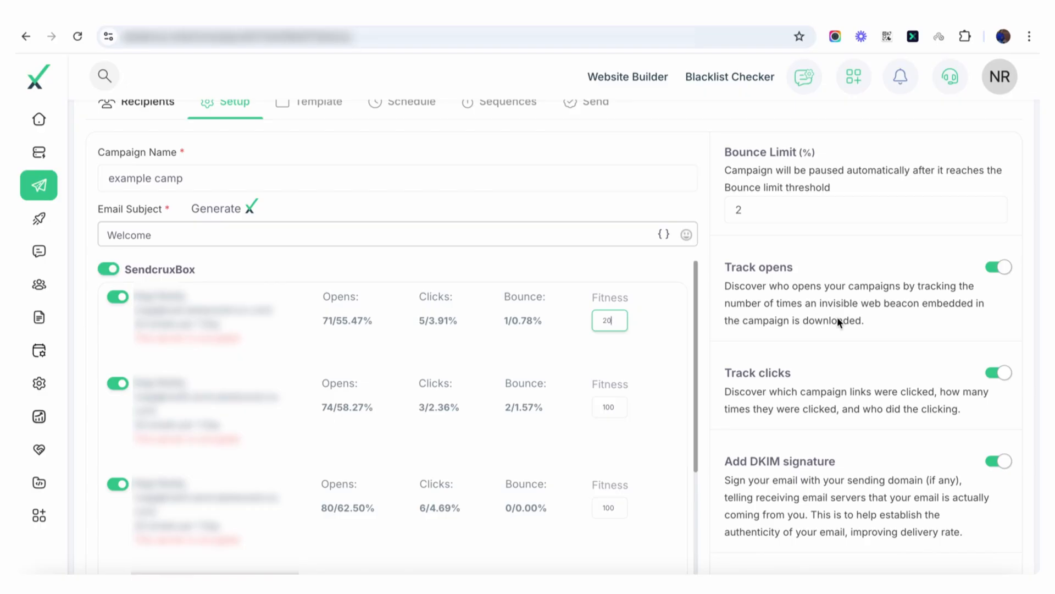
Step: Set the campaign's custom tracking domain to landing.revcreatelab.com
scroll(837, 316, "down", 1)
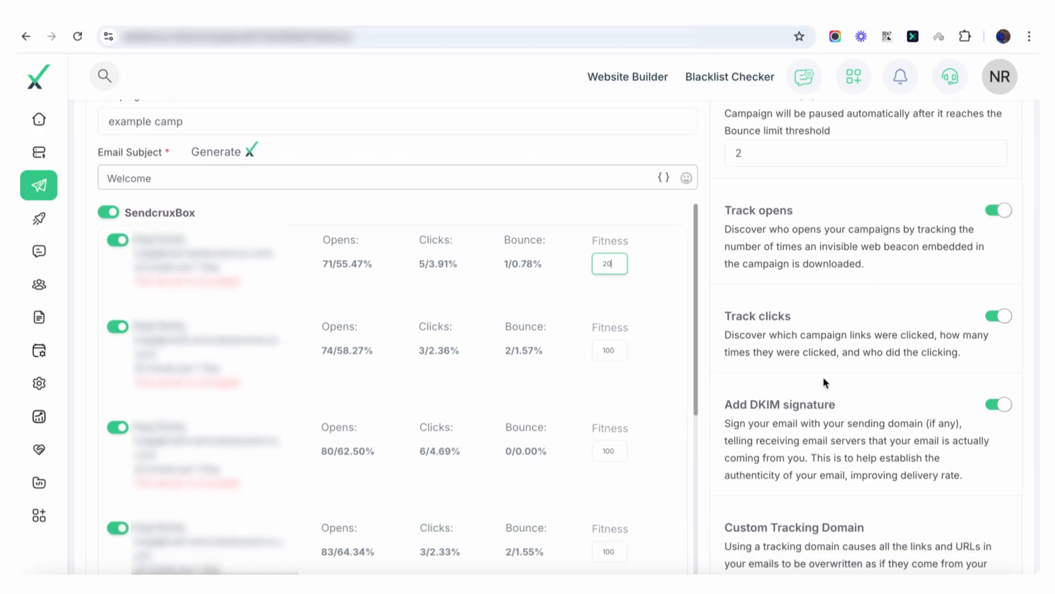
scroll(854, 457, "down", 5)
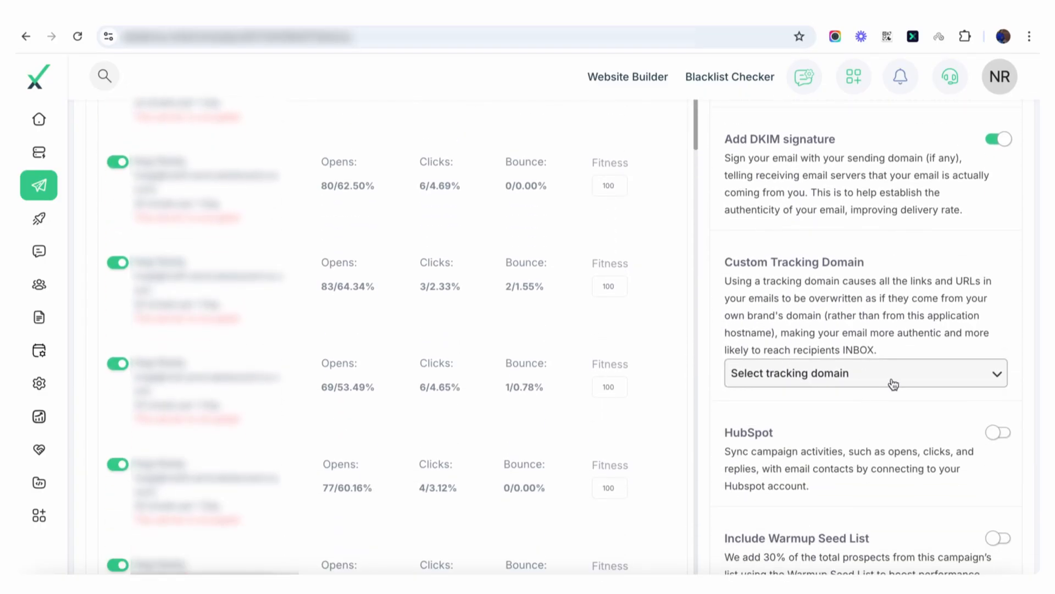
left_click(893, 376)
left_click(846, 425)
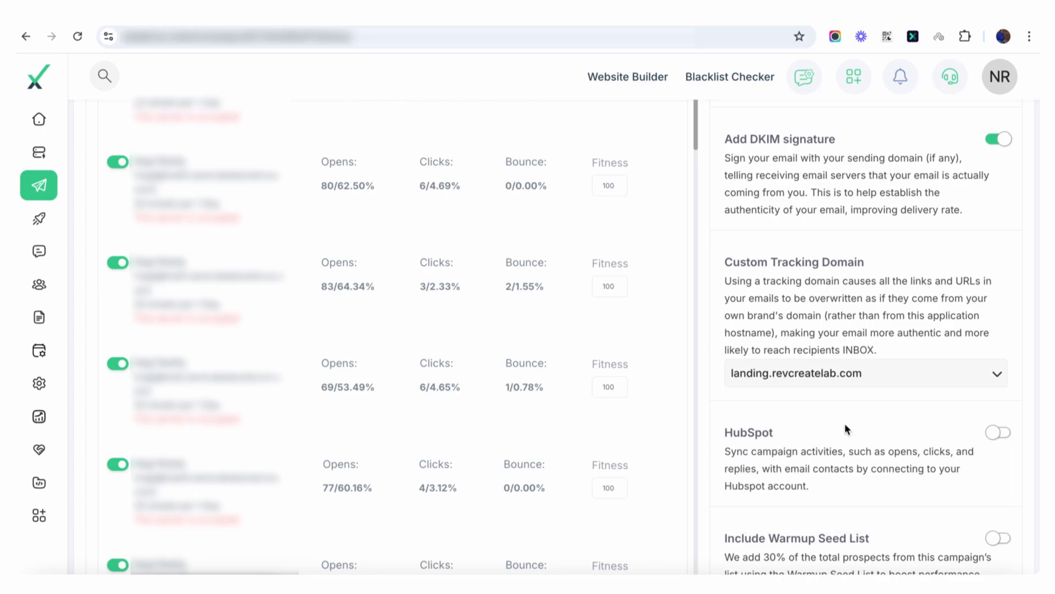
Step: Try a specific sending identity as the mailbox reply-to address
scroll(910, 297, "down", 1)
scroll(910, 297, "down", 3)
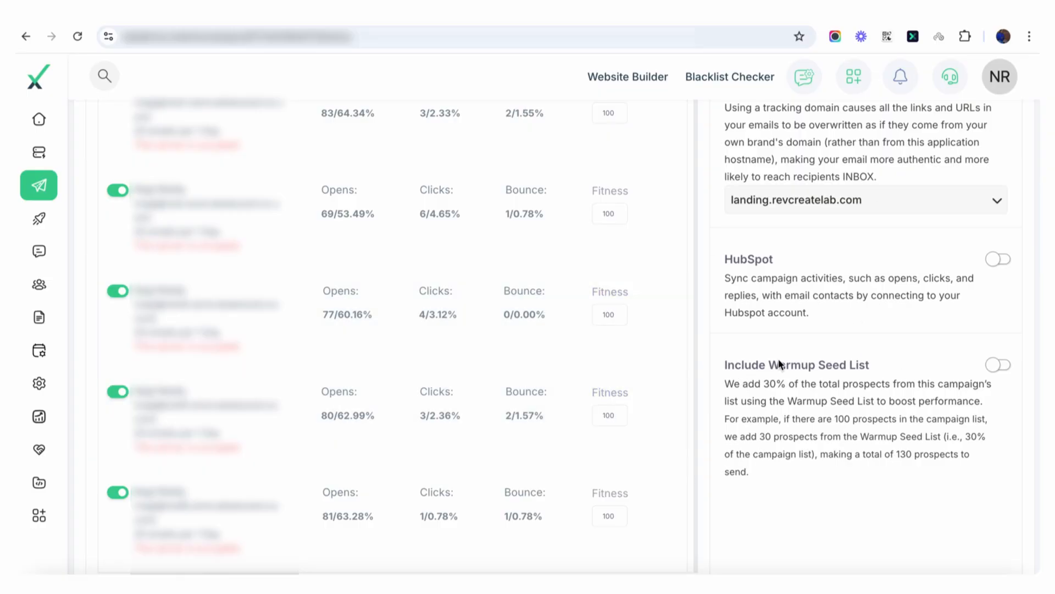
scroll(227, 240, "down", 5)
left_click(201, 428)
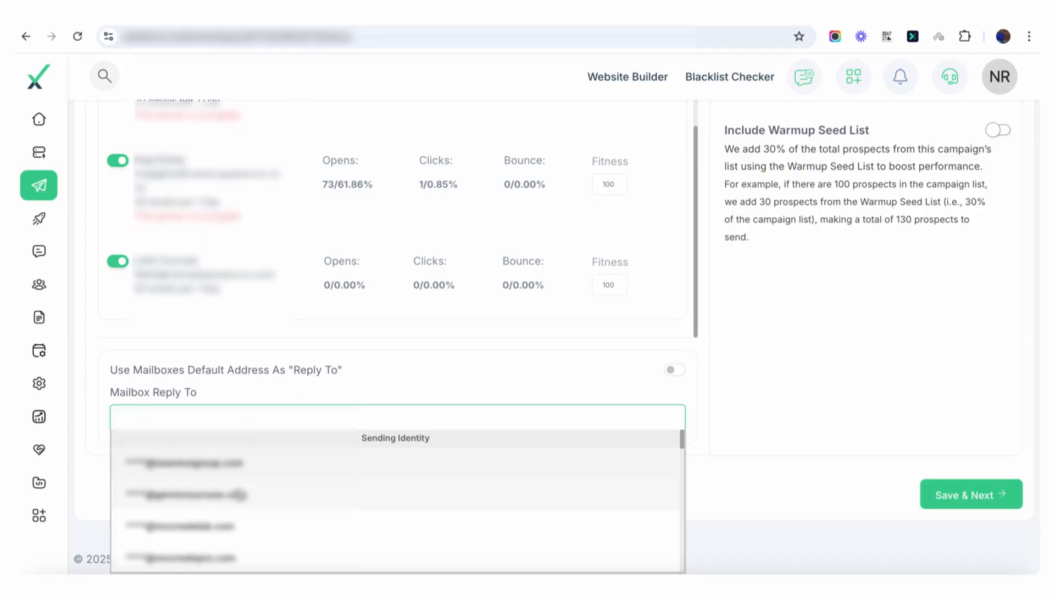
scroll(239, 494, "down", 10)
left_click(239, 494)
left_click(202, 414)
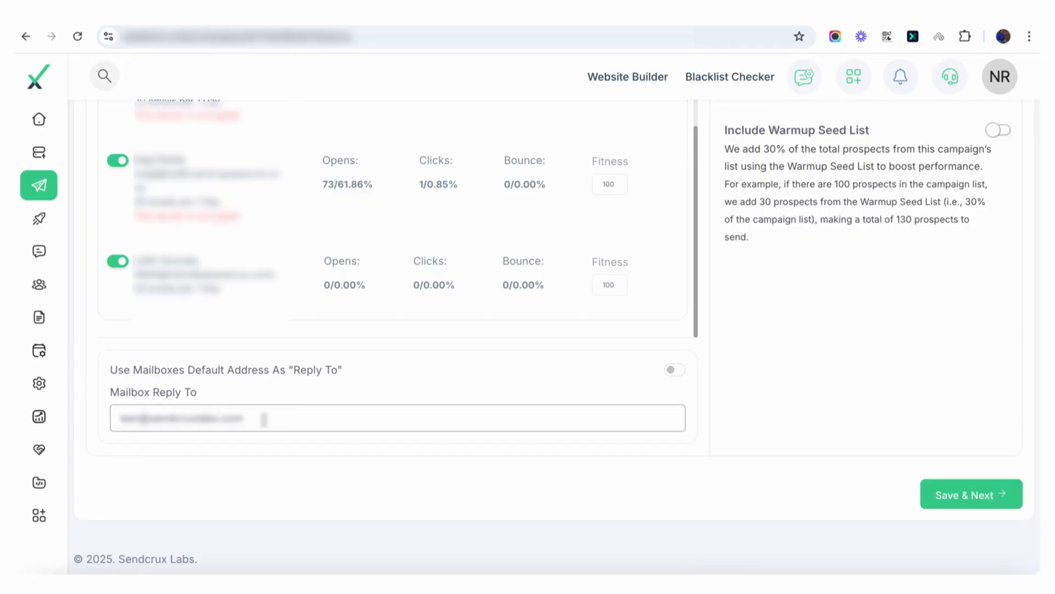
Step: Use the mailboxes' default address as the reply-to, and save the setup to continue to the email template
left_click(675, 370)
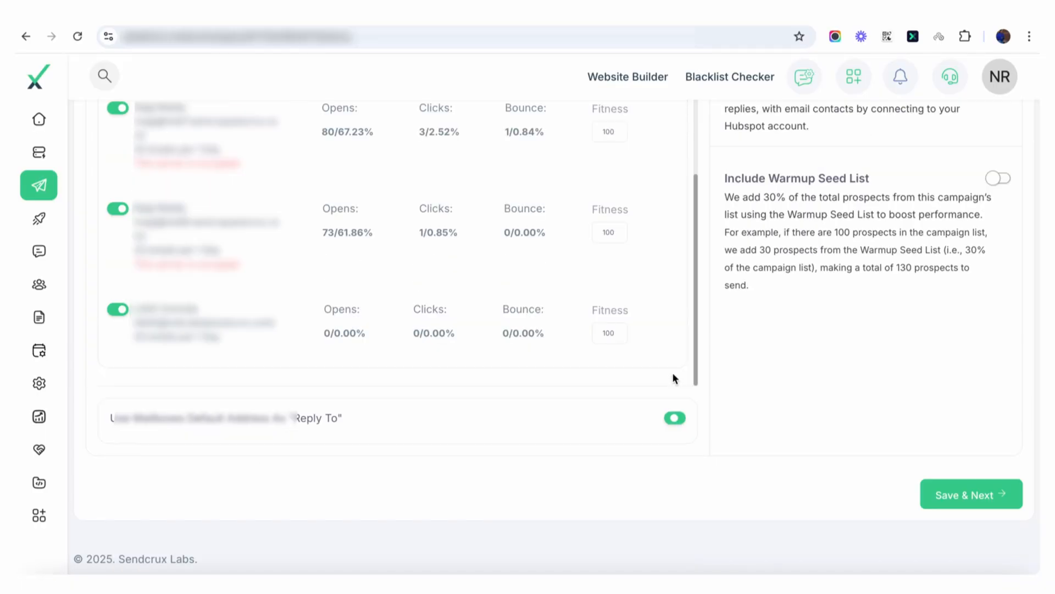
scroll(518, 370, "up", 2)
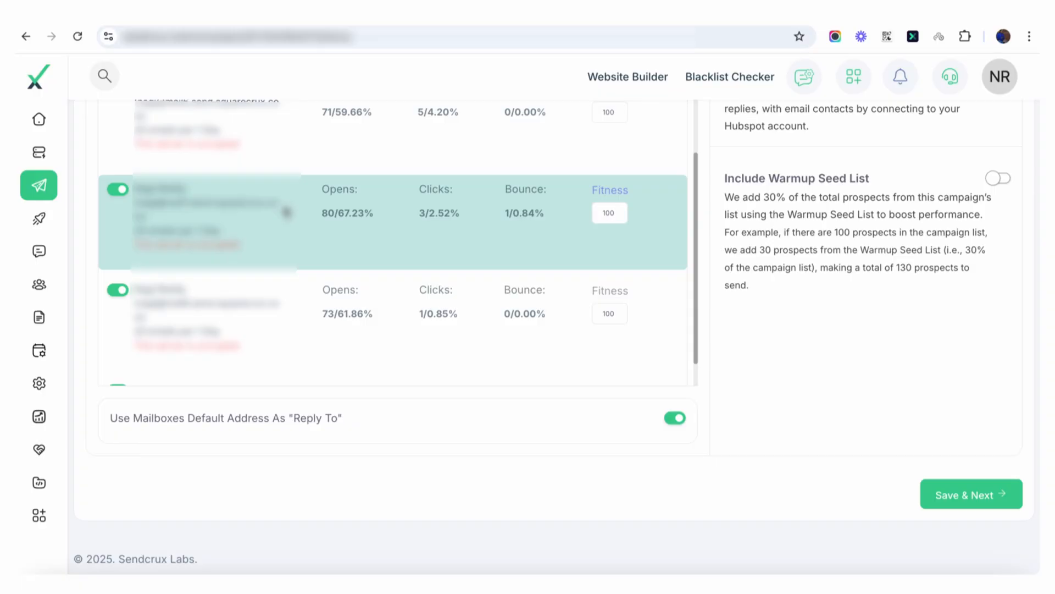
left_click_drag(277, 204, 136, 202)
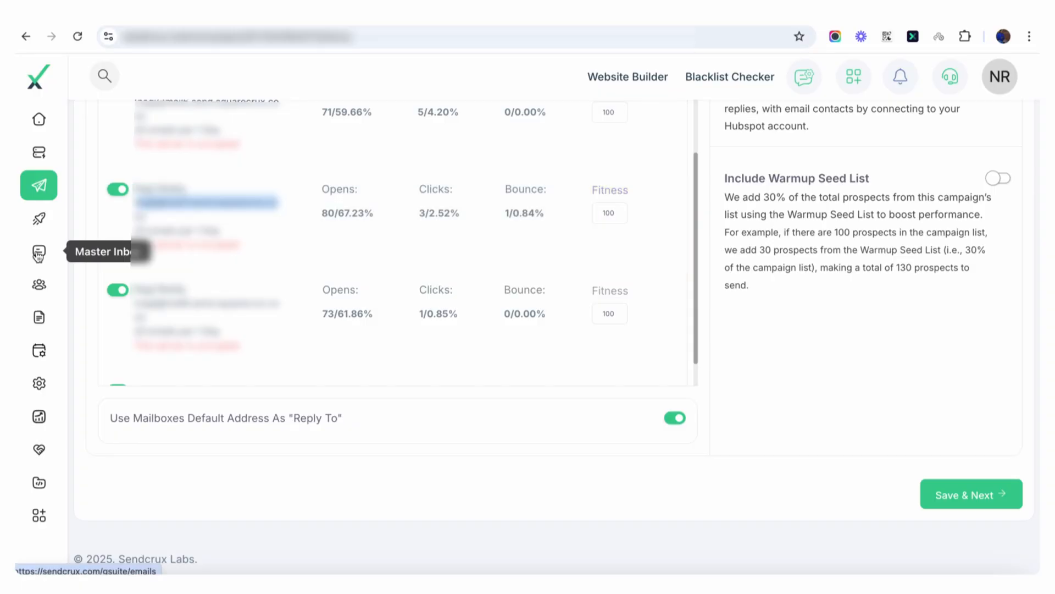
left_click(959, 489)
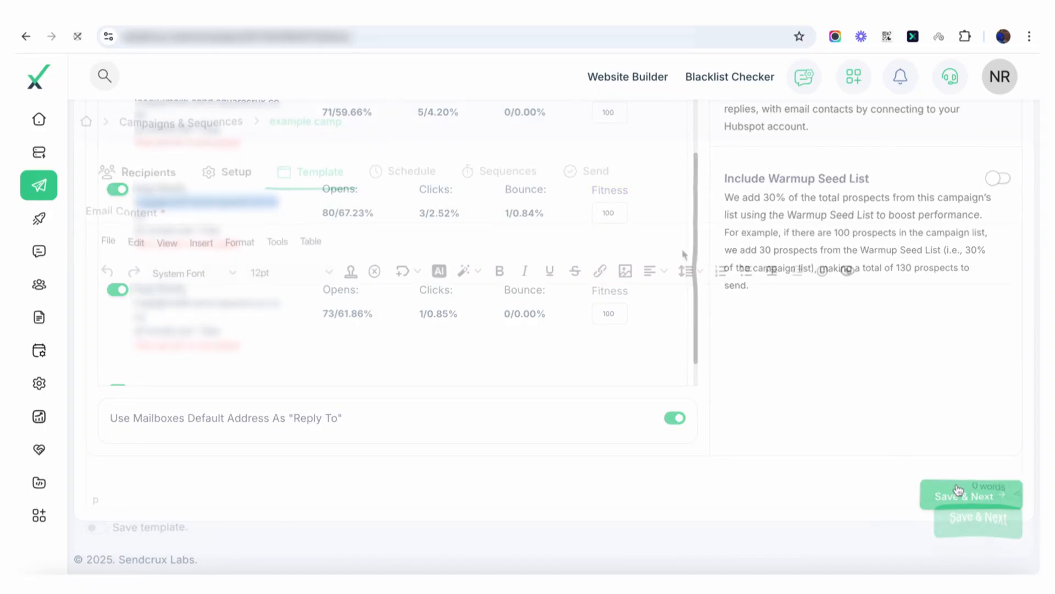
Step: Generate the email body with the AI Assistant from "write the email to sell email marketing services, should be in 4 lines" and insert it
left_click(438, 275)
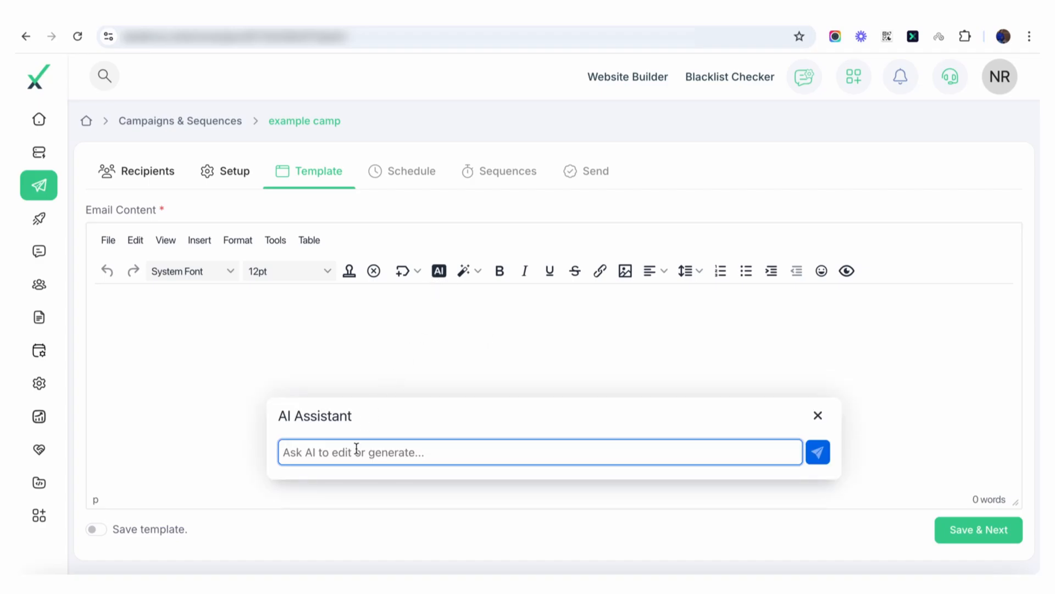
type("write the email to sell email marrketin")
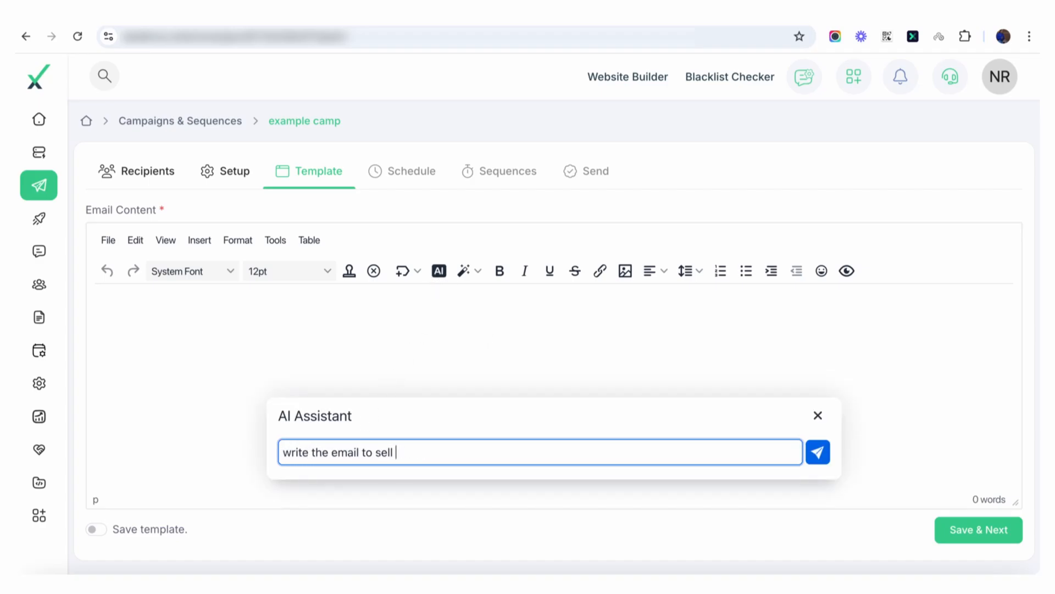
key("BackSpace")
key("BackSpace")
key("BackSpace")
key("BackSpace")
key("BackSpace")
key("BackSpace")
type("keting services, should ")
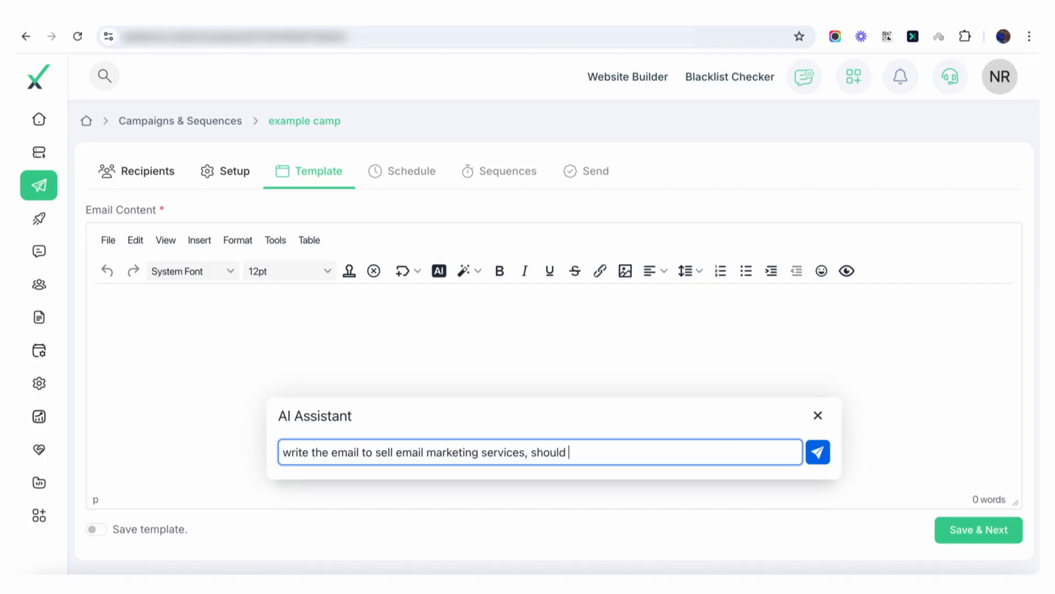
type("be in 4 lines")
key("Return")
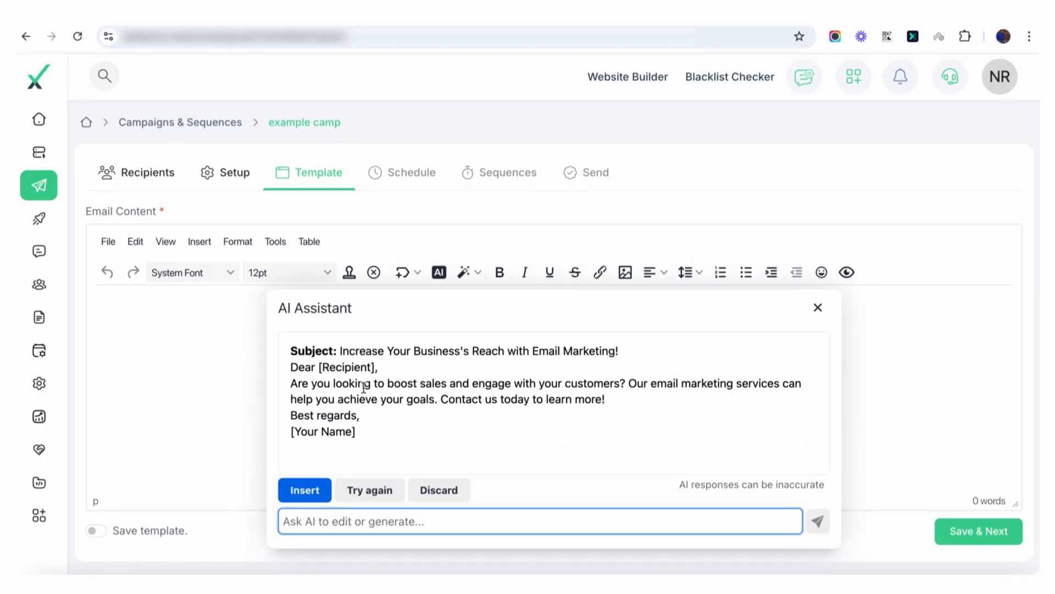
left_click(305, 489)
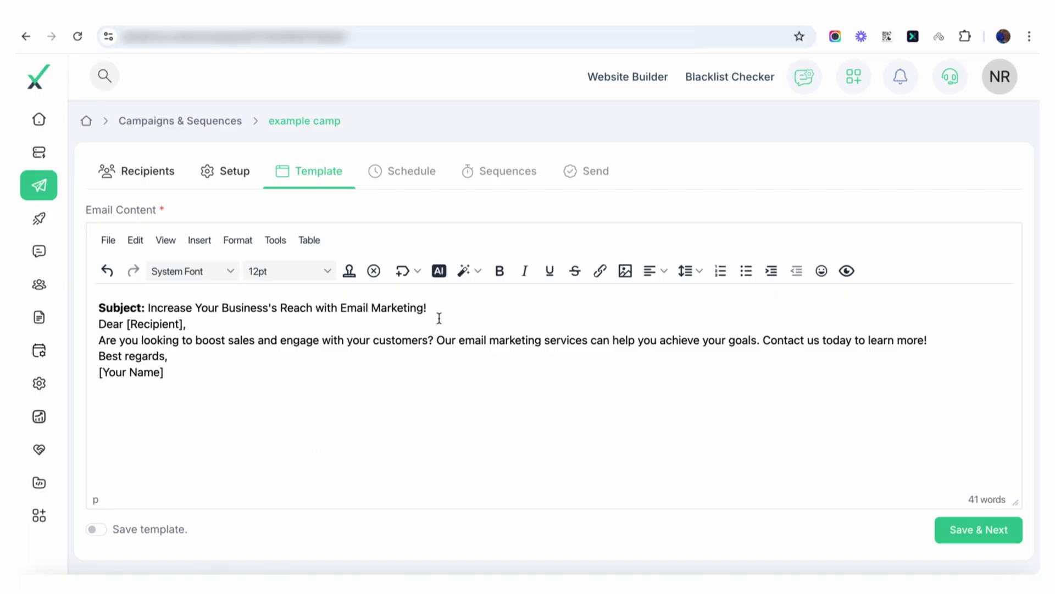
Step: Delete the generated subject line from the email body, leaving no empty line above the greeting
left_click_drag(447, 306, 94, 309)
key("BackSpace")
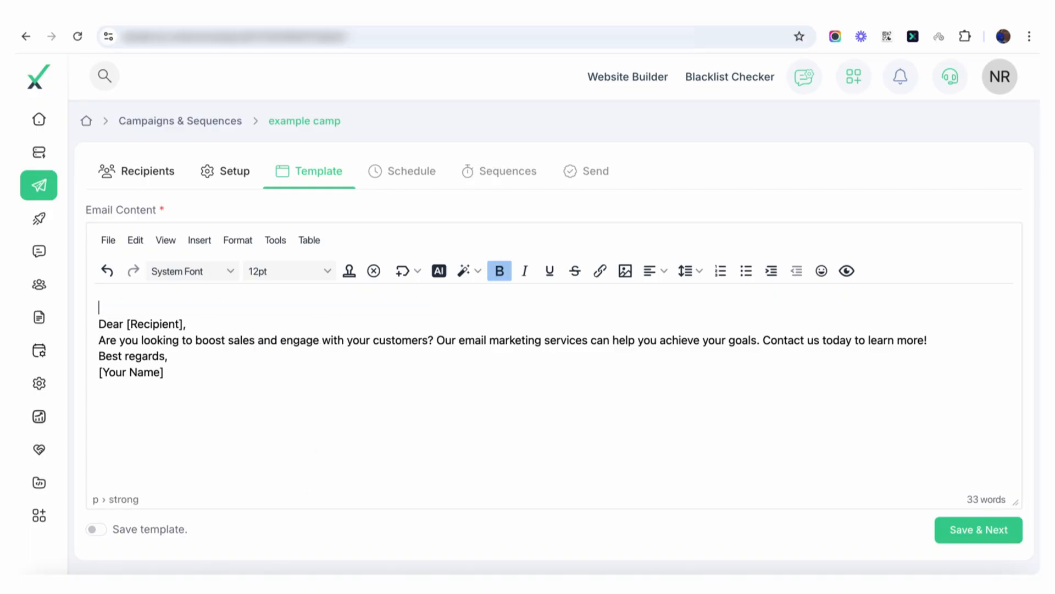
key("BackSpace")
key("BackSpace")
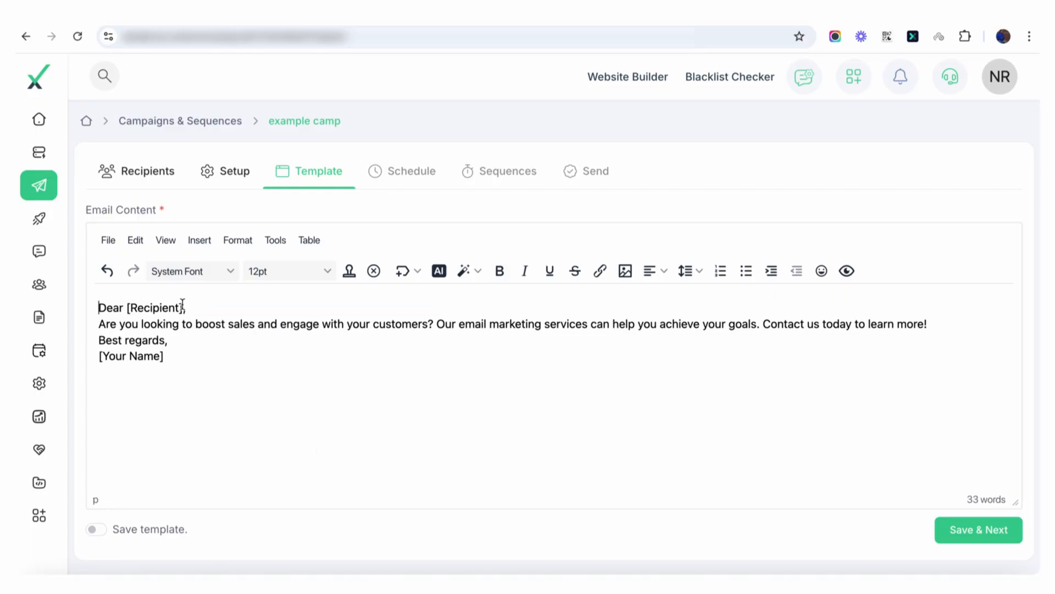
Step: Replace the [Recipient] placeholder in the greeting with the SUBSCRIBER_FIRST_NAME merge tag
left_click_drag(182, 305, 127, 303)
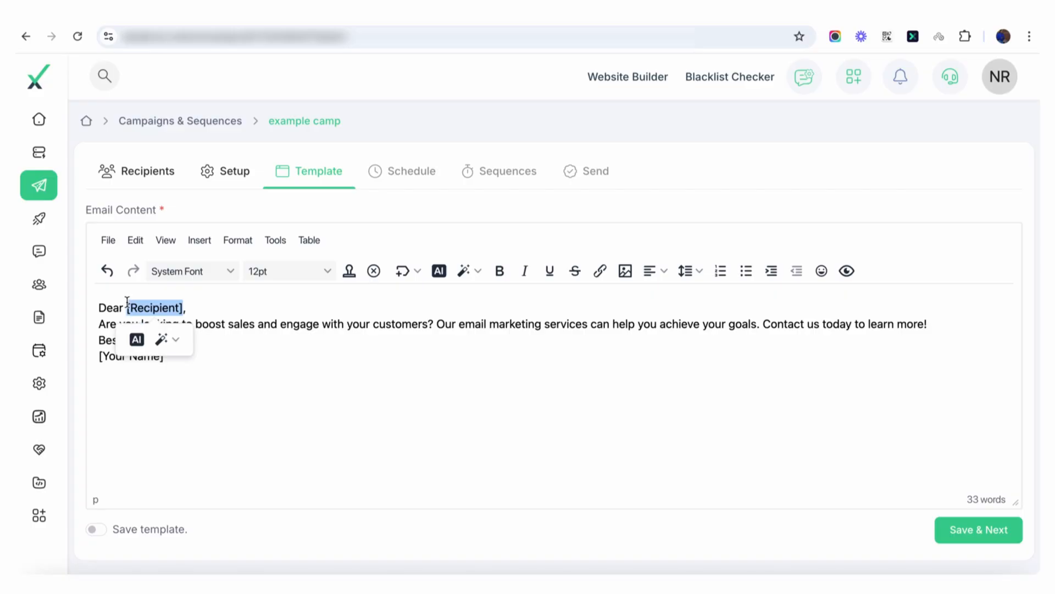
key("BackSpace")
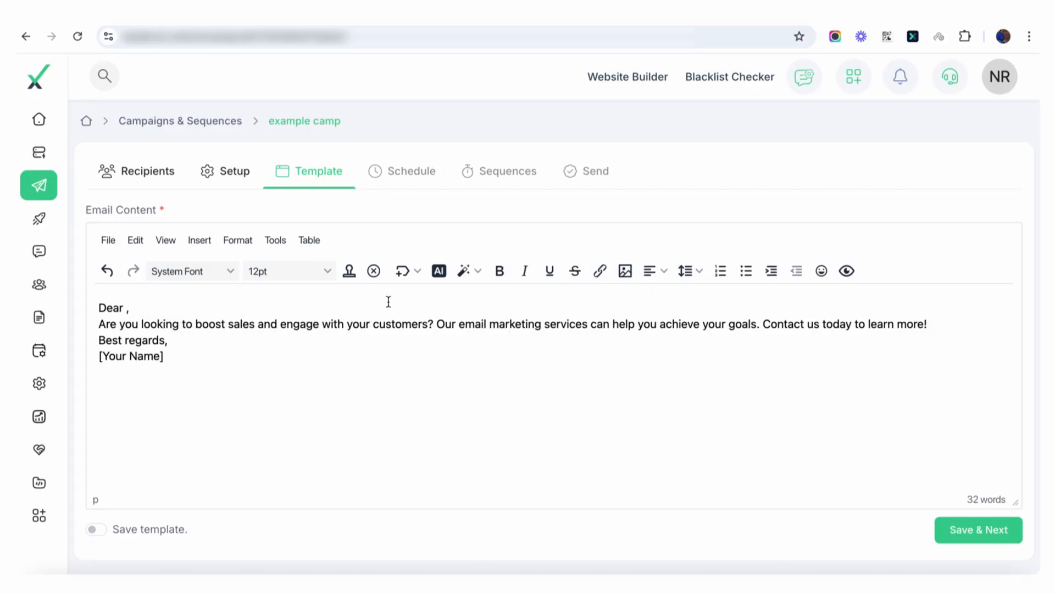
left_click(405, 272)
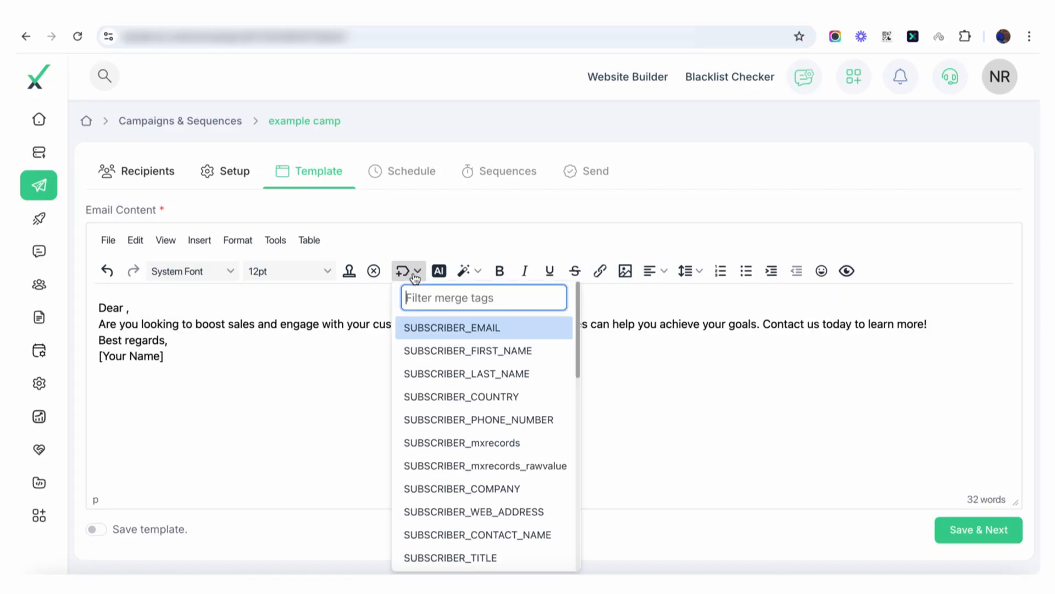
left_click(452, 353)
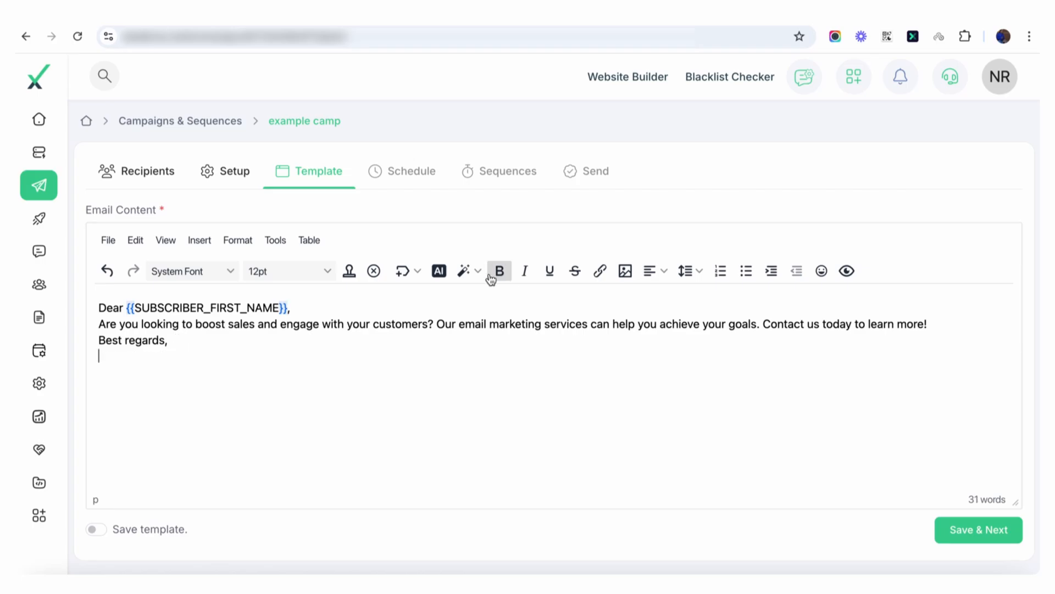
Step: Replace the [Your Name] placeholder in the sign-off with the SENDING_SERVER_FROM_NAME merge tag
left_click(405, 272)
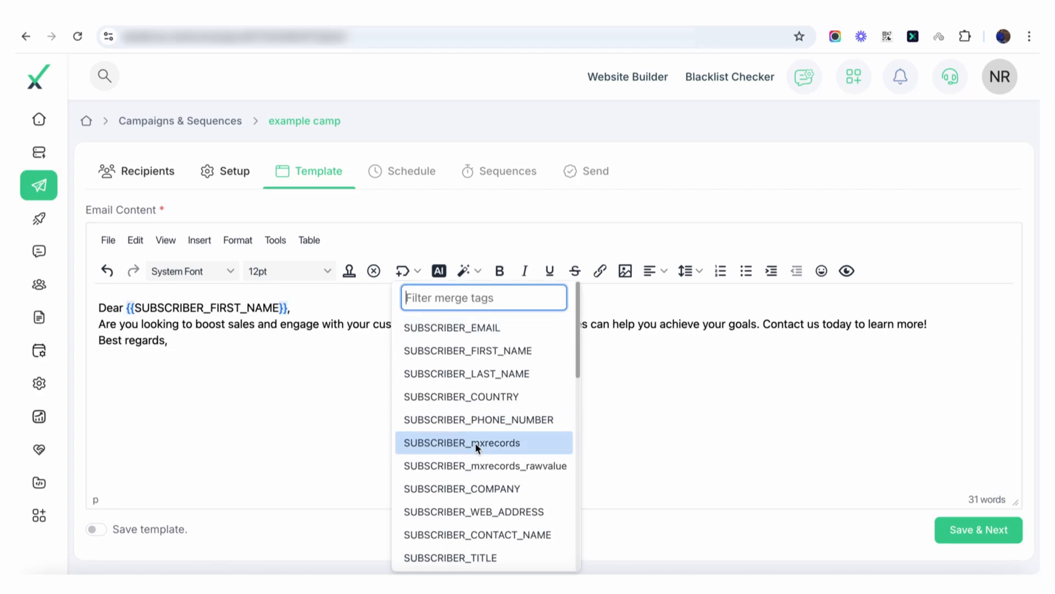
scroll(474, 443, "down", 10)
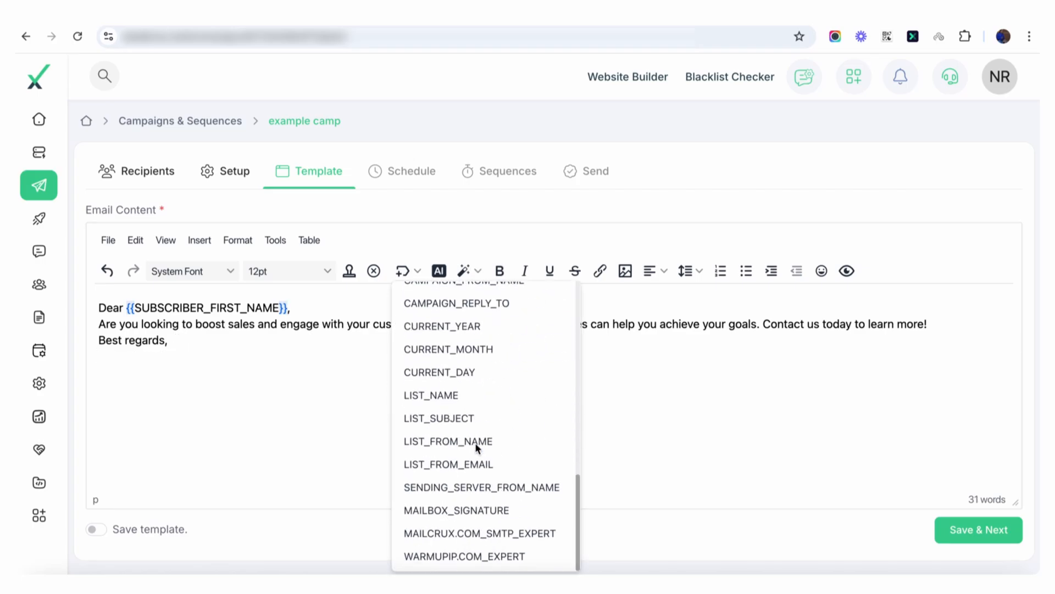
left_click(499, 491)
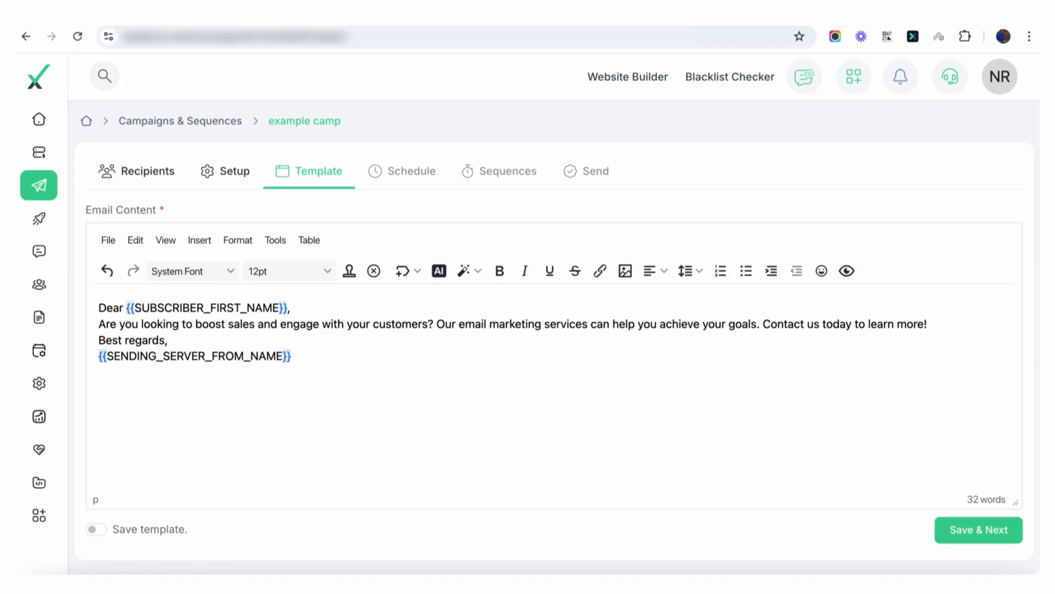
Step: Separate the greeting, body text and sign-off with blank lines, and open the list of merge tags
left_click(951, 322)
key("Return")
key("Return")
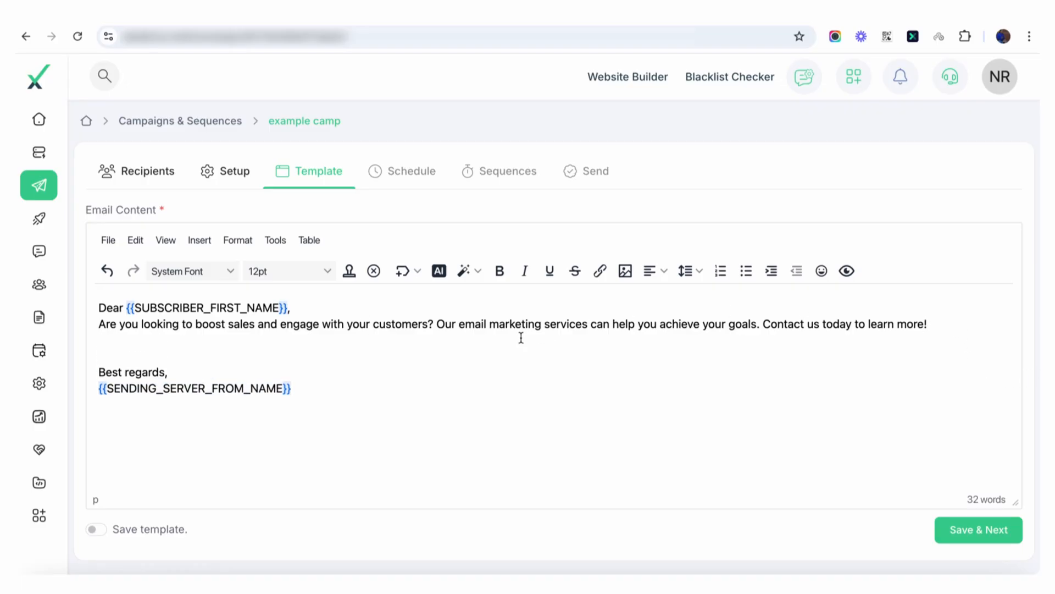
left_click(403, 270)
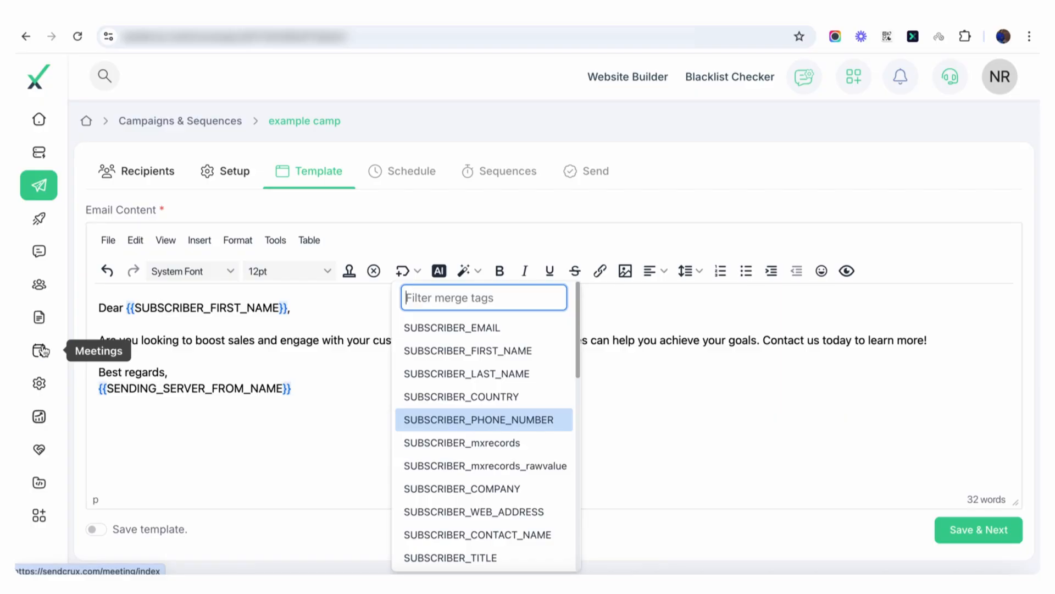
Step: Look through the remaining merge tags without inserting one, and save the email template to continue to the schedule
scroll(500, 489, "down", 5)
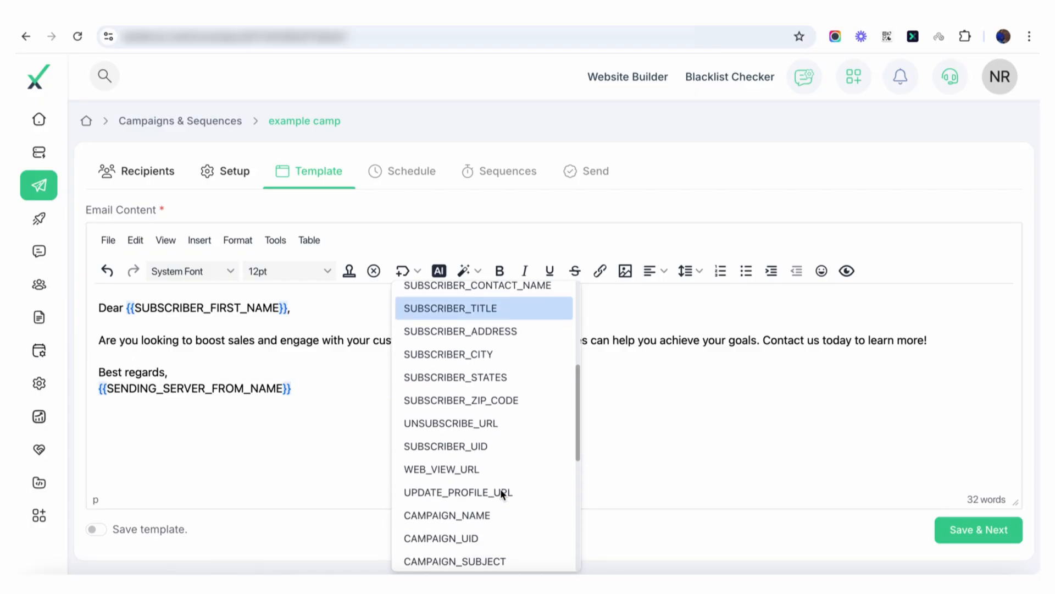
scroll(501, 493, "down", 8)
left_click(717, 381)
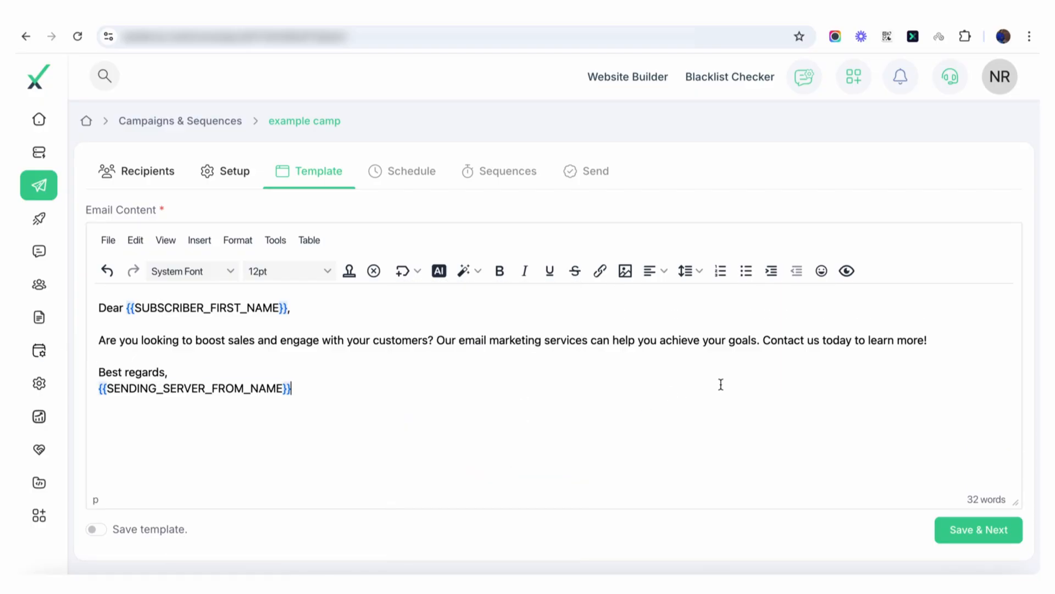
left_click(958, 528)
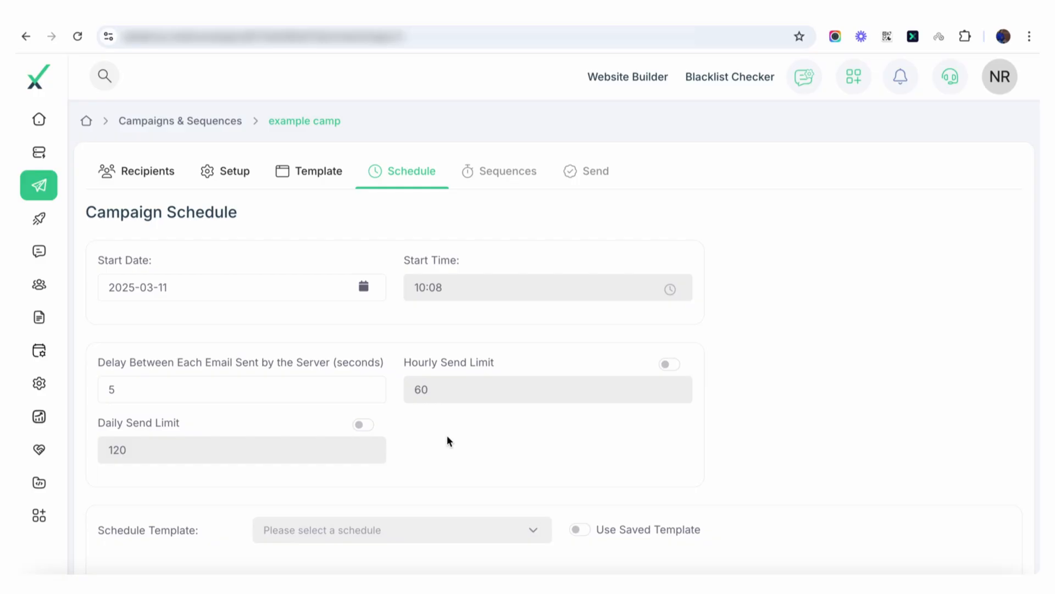
Step: Add a sending time slot for Monday in the campaign schedule, and delete it again
scroll(447, 440, "down", 5)
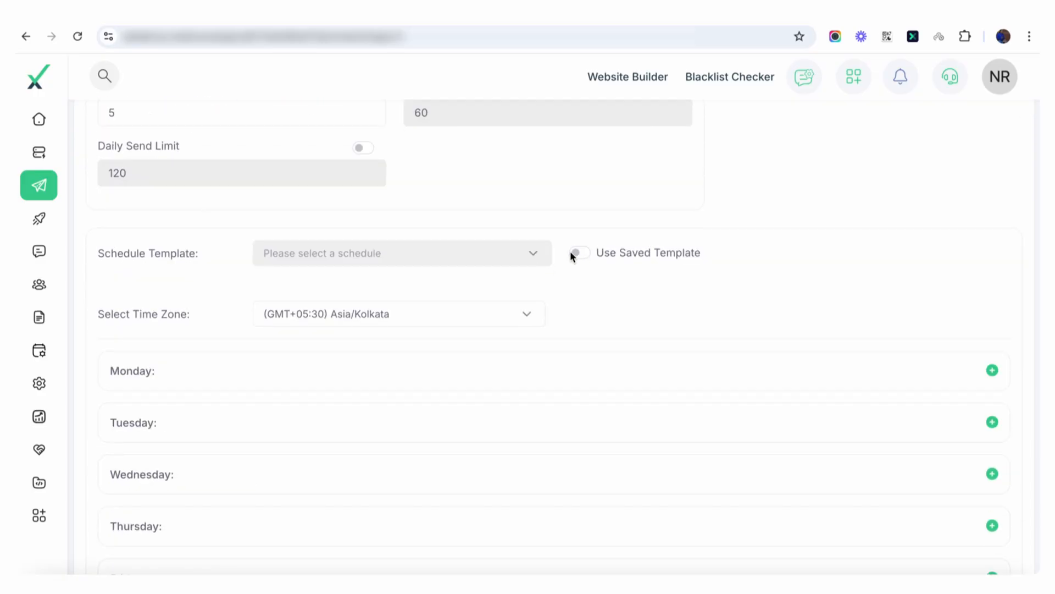
scroll(526, 260, "down", 2)
left_click(992, 262)
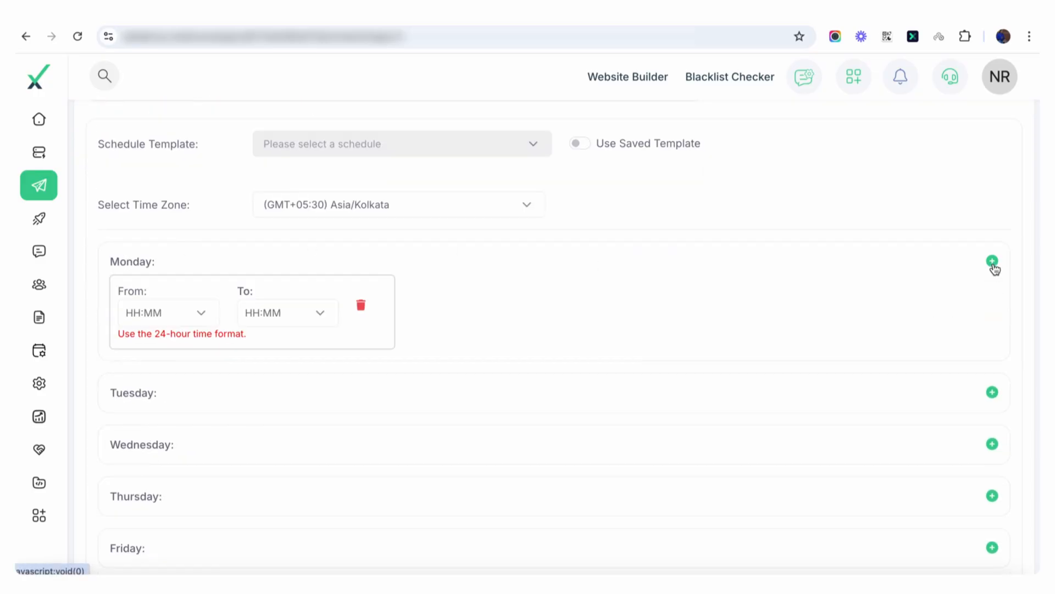
left_click(361, 307)
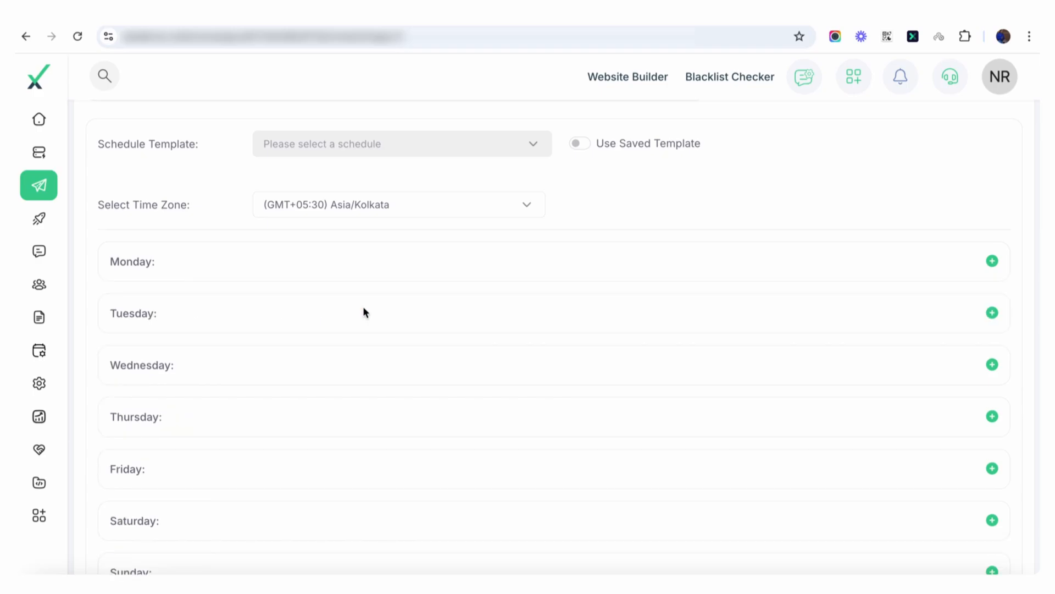
Step: Review the weekday sending schedule and the list of selectable time zones
scroll(363, 311, "up", 1)
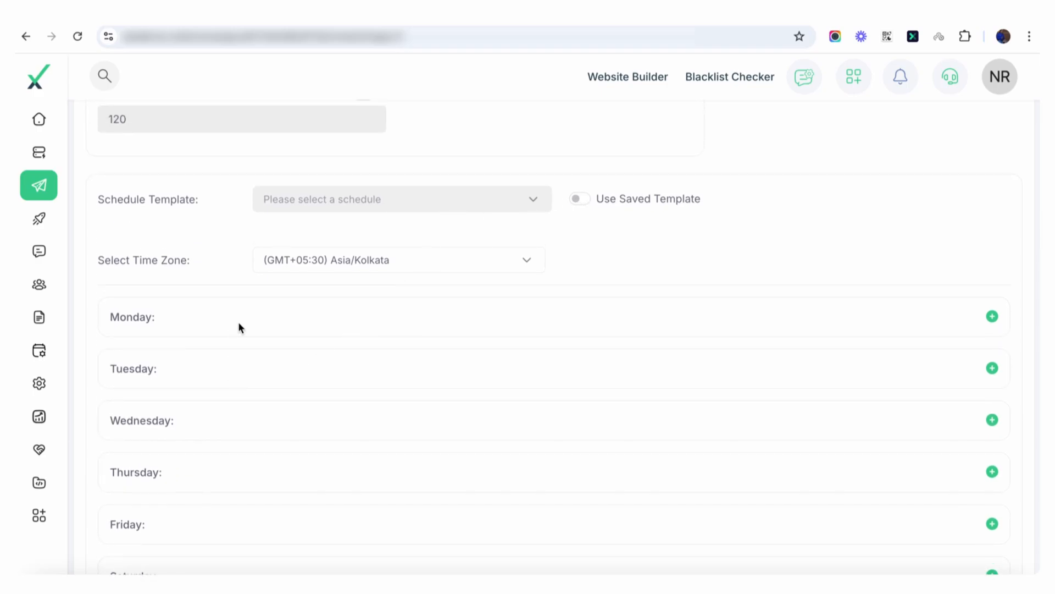
scroll(239, 326, "down", 4)
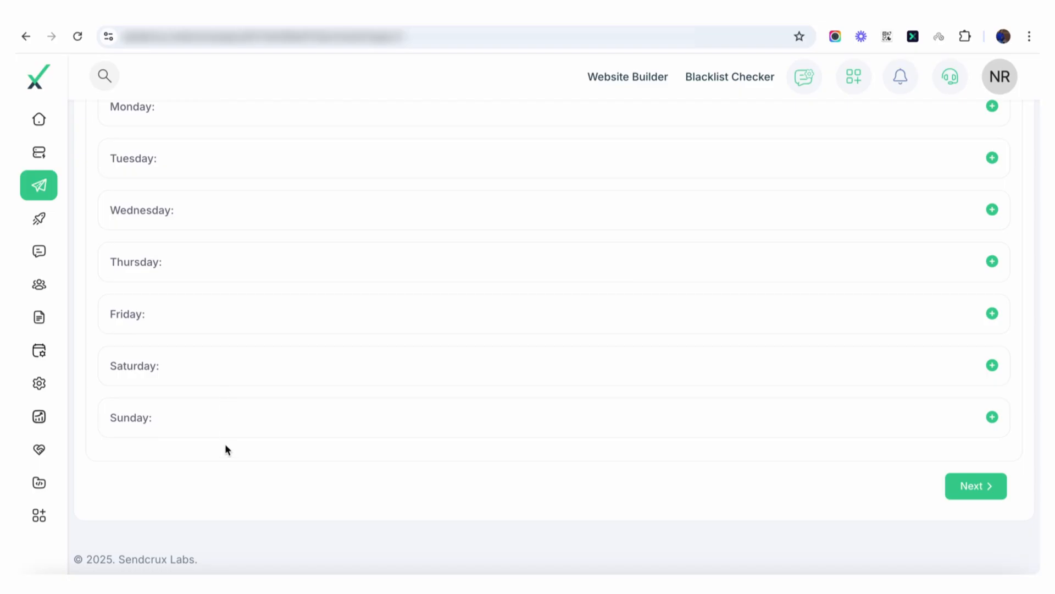
scroll(225, 443, "up", 6)
scroll(225, 444, "down", 2)
left_click(517, 293)
left_click(517, 293)
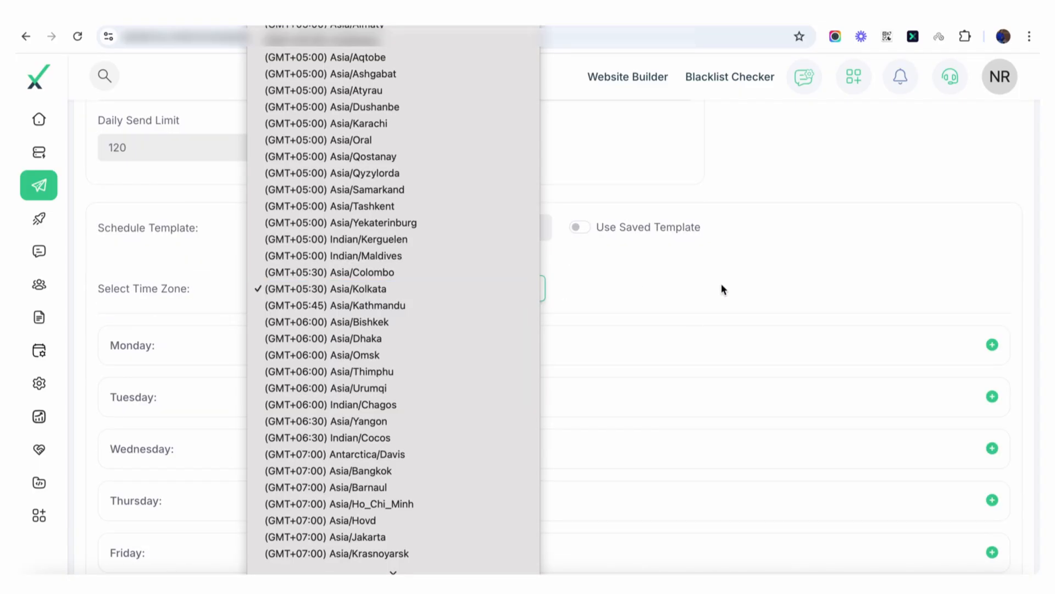
Step: Try adding a time slot to Monday's sending schedule, and proceed to the campaign sequences
left_click(992, 345)
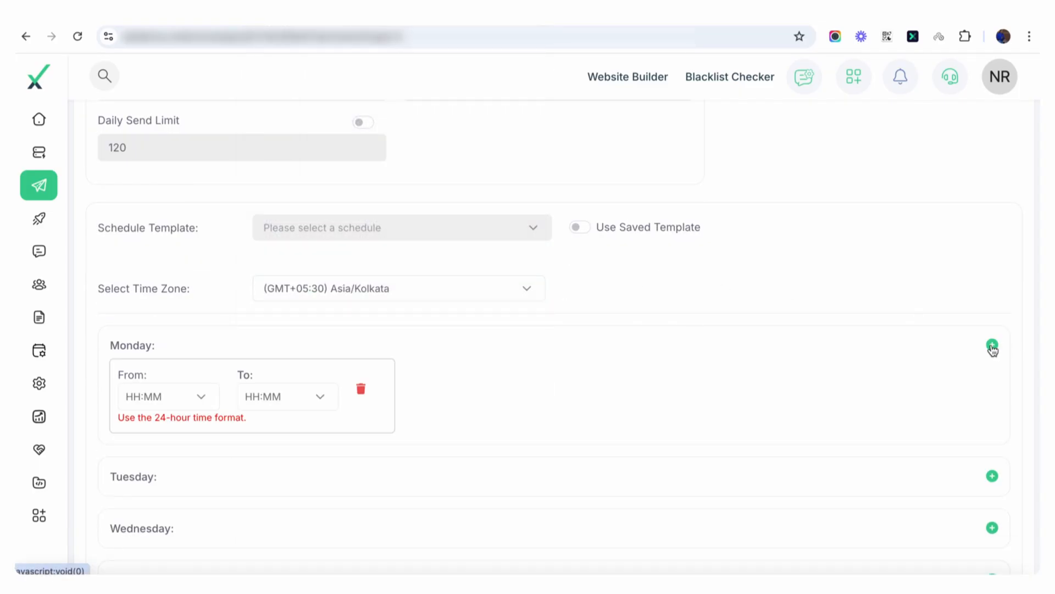
left_click(993, 345)
left_click(992, 346)
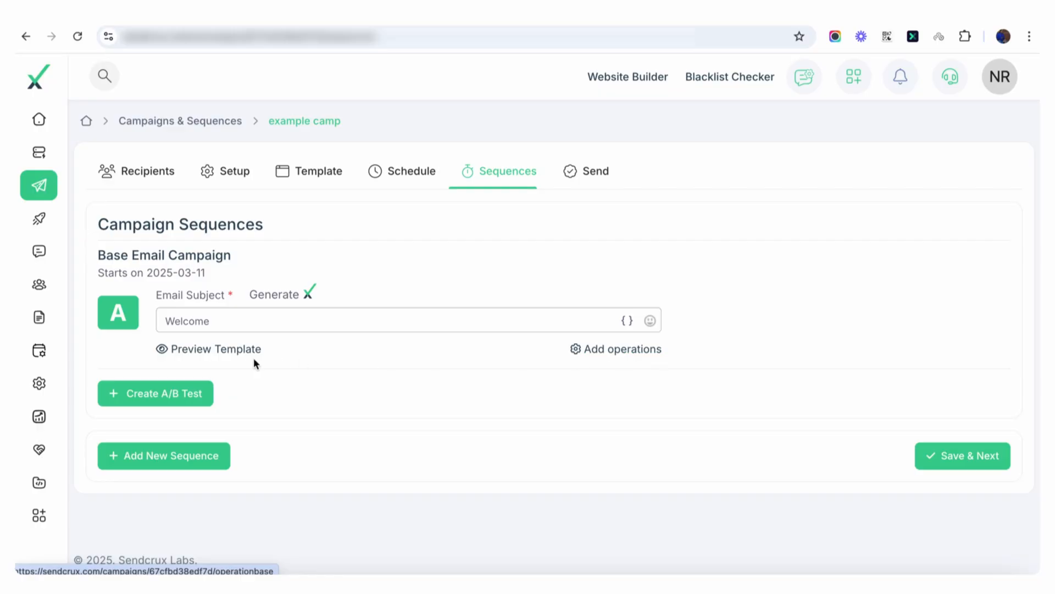
Step: Try out an operation on the base email for the Opened event, checking the operation types and target lists without saving it
left_click(619, 354)
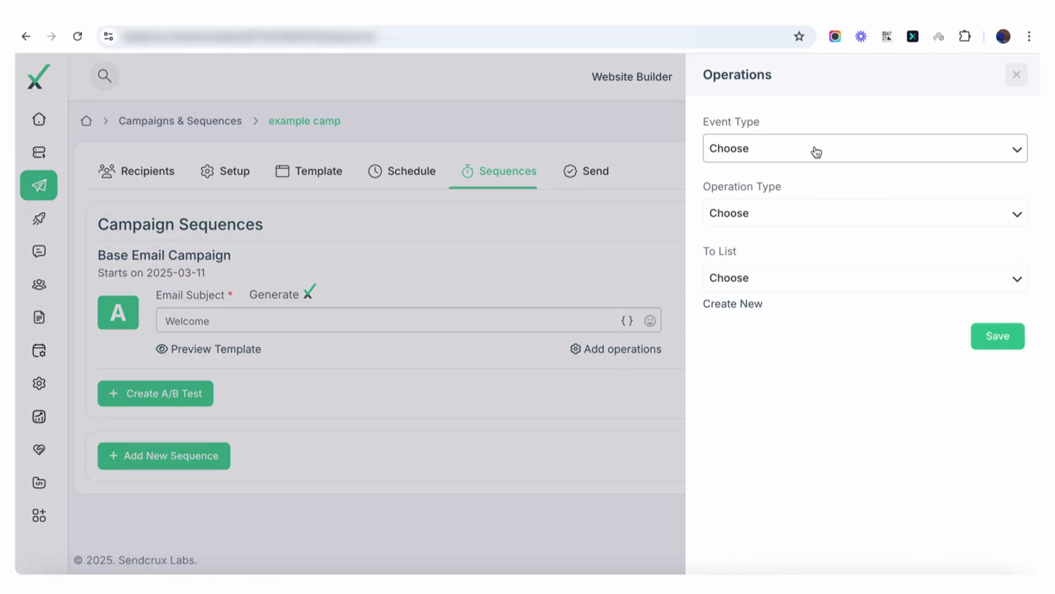
left_click(769, 151)
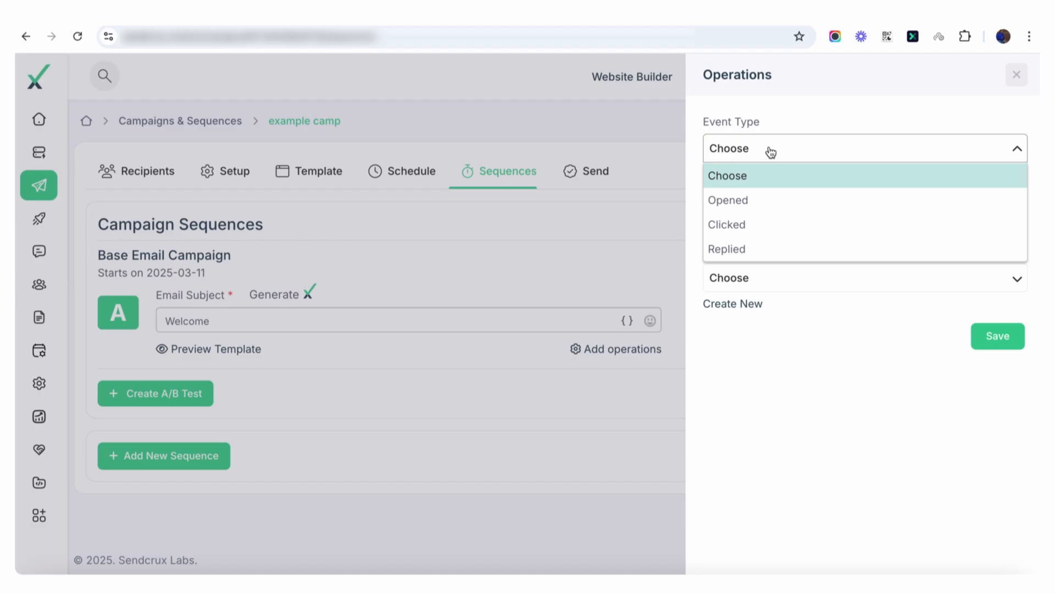
left_click(745, 199)
left_click(769, 211)
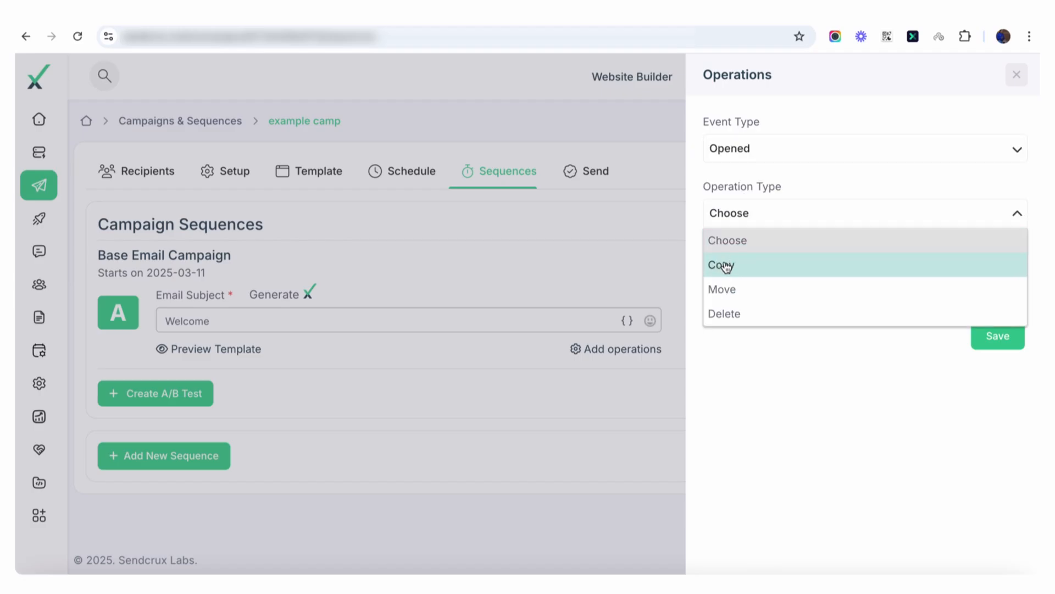
left_click(810, 91)
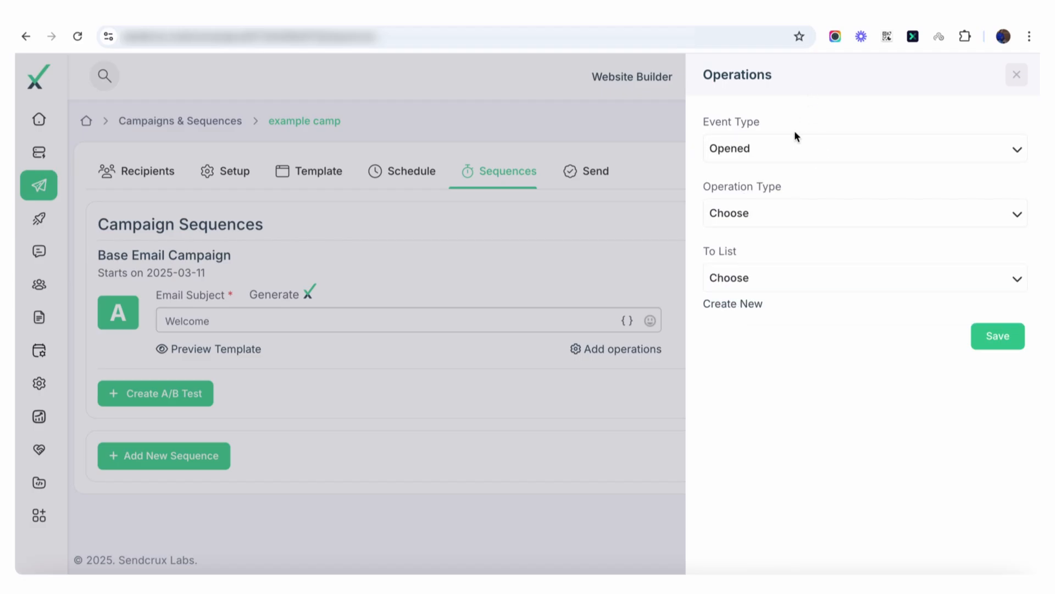
left_click(751, 278)
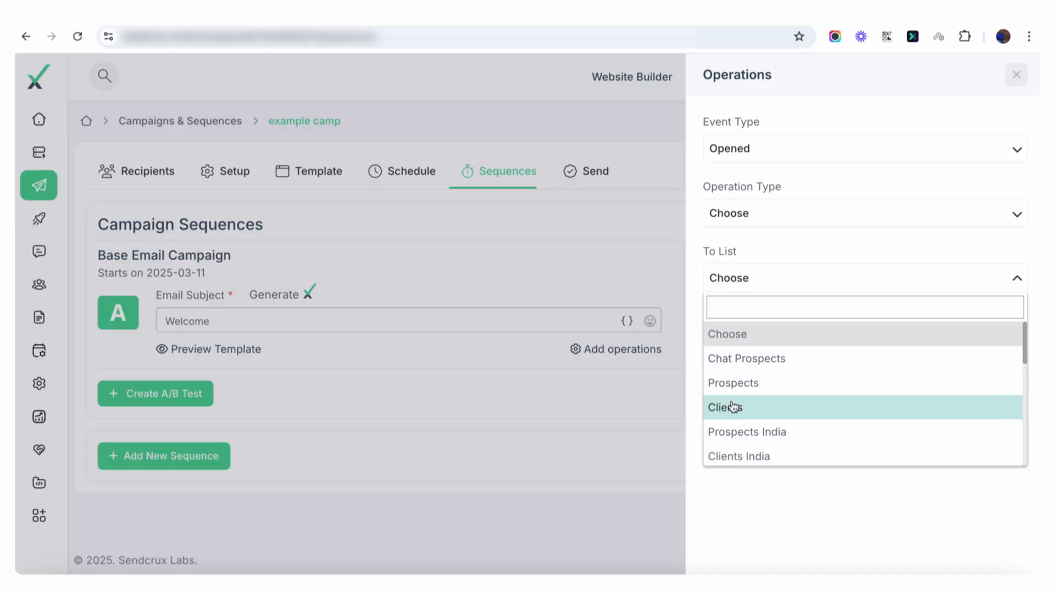
scroll(734, 406, "down", 5)
scroll(734, 406, "down", 5)
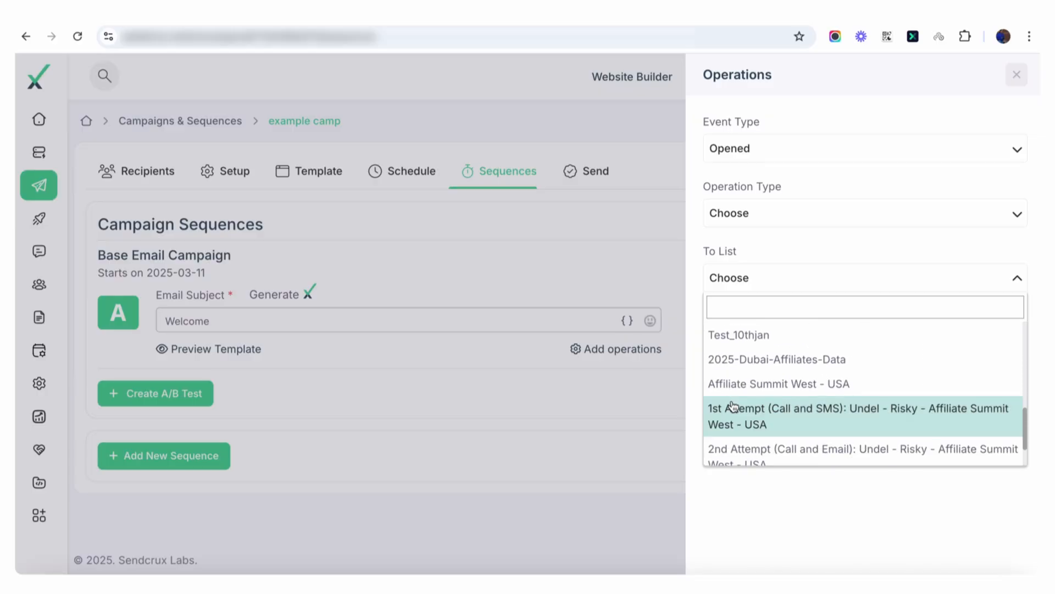
left_click(745, 499)
left_click(332, 454)
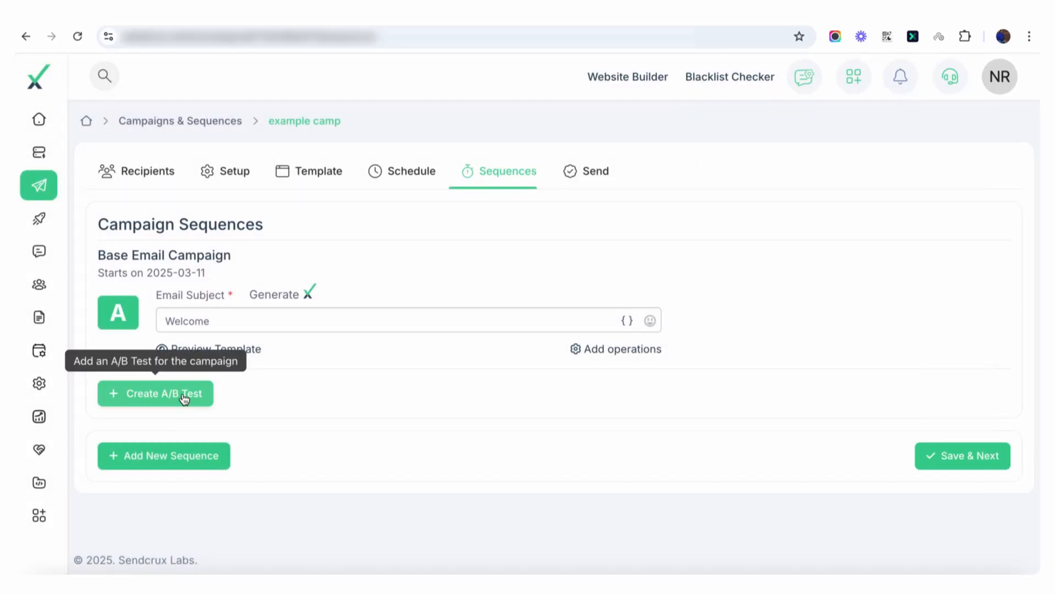
Step: Add a follow-up sequence to the campaign and preview its email content
left_click(179, 455)
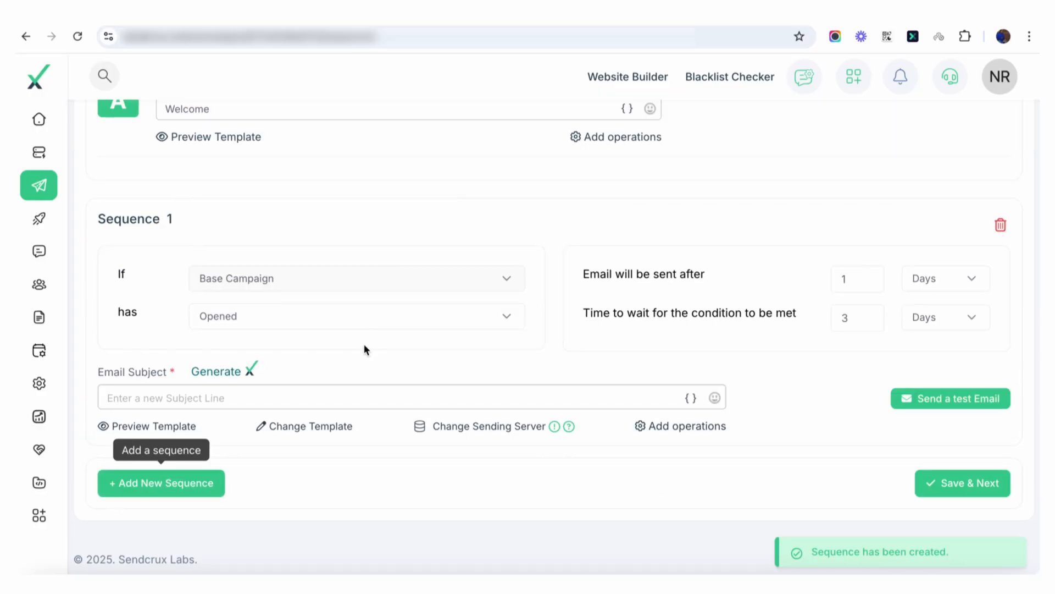
left_click(157, 425)
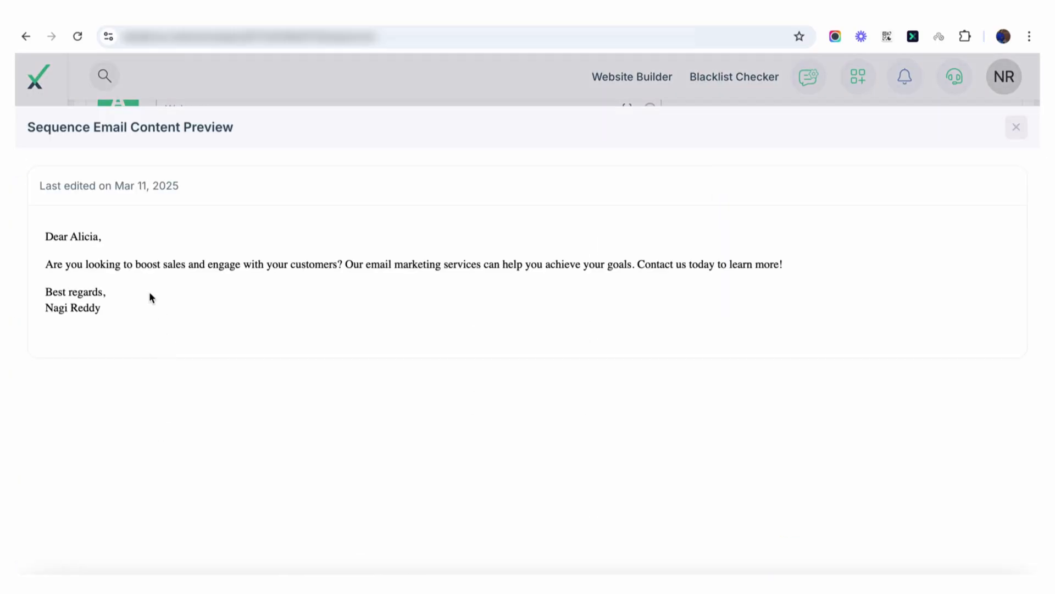
left_click(1016, 127)
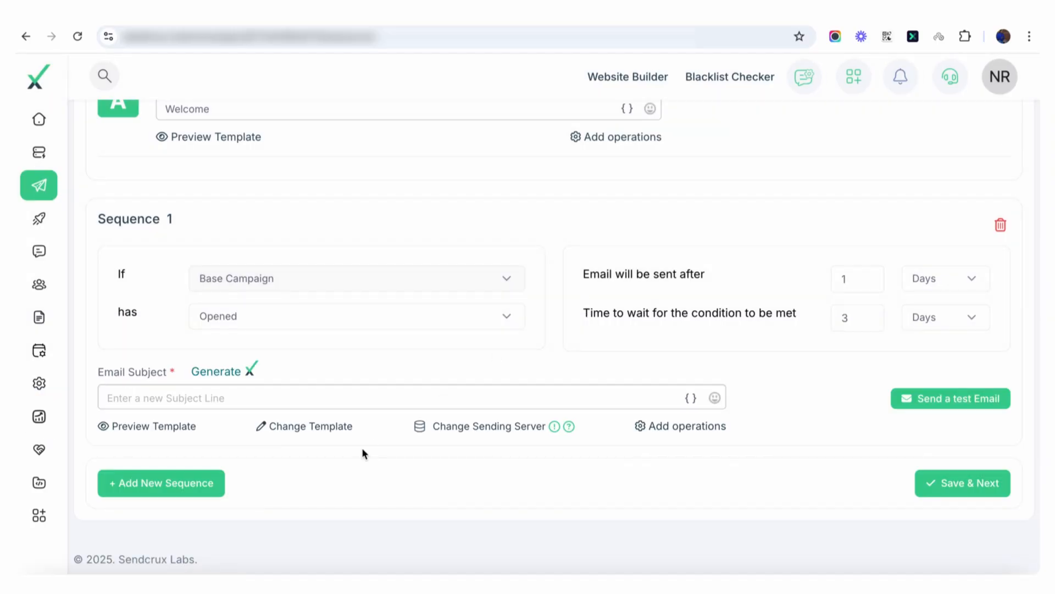
Step: Inspect the template editor, sending server and operations settings of Sequence 1, closing each without changes
left_click(318, 432)
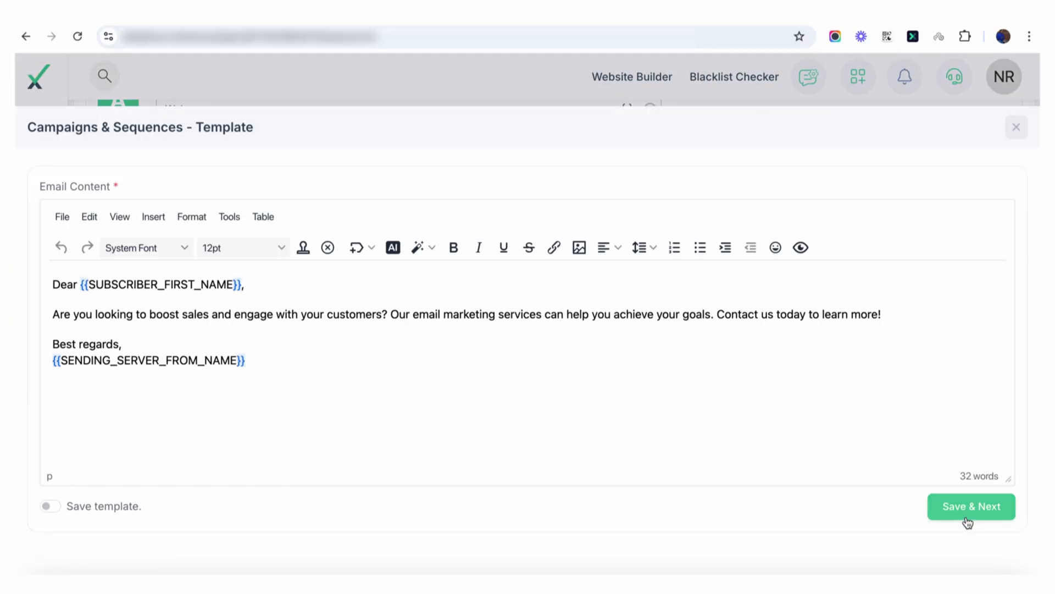
left_click(1016, 127)
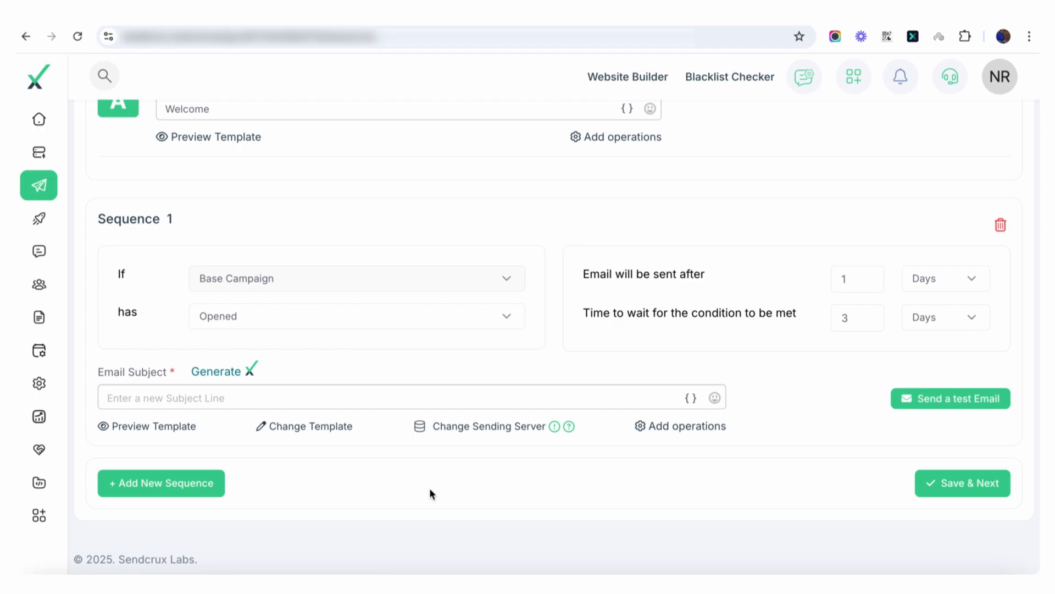
left_click(507, 427)
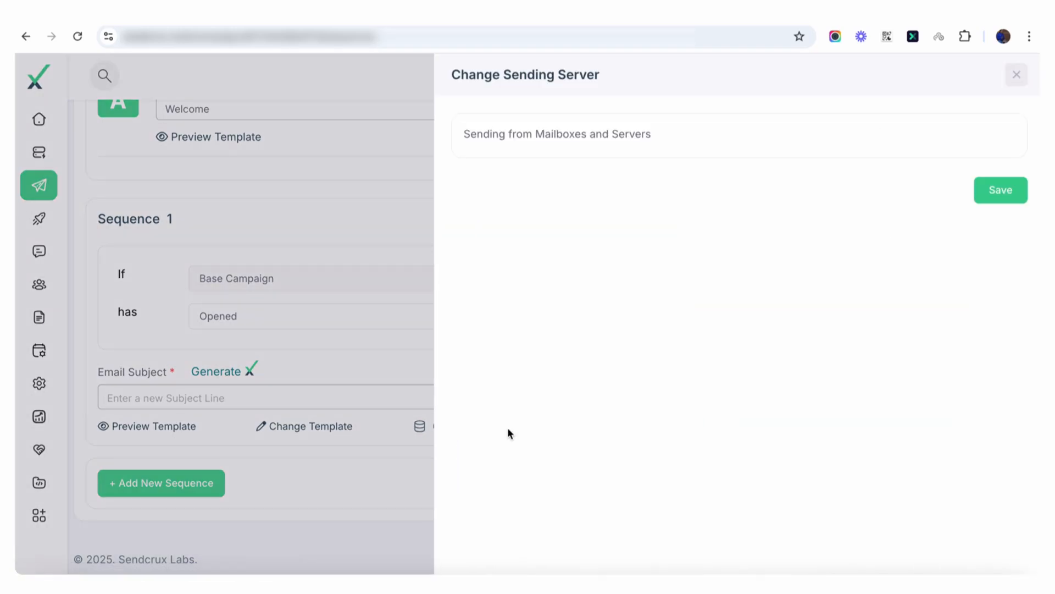
left_click(1017, 75)
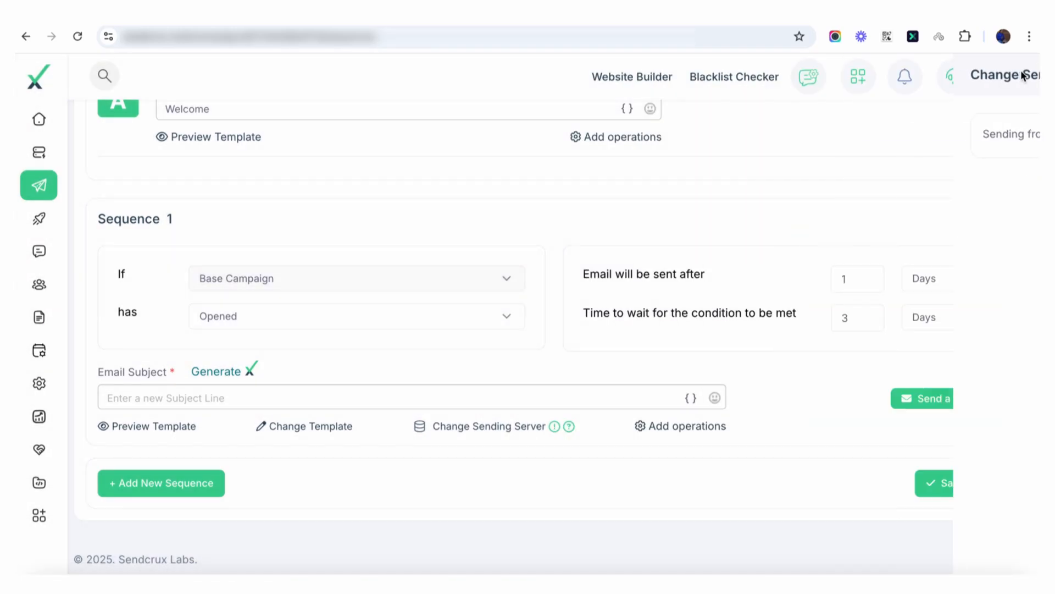
left_click(681, 428)
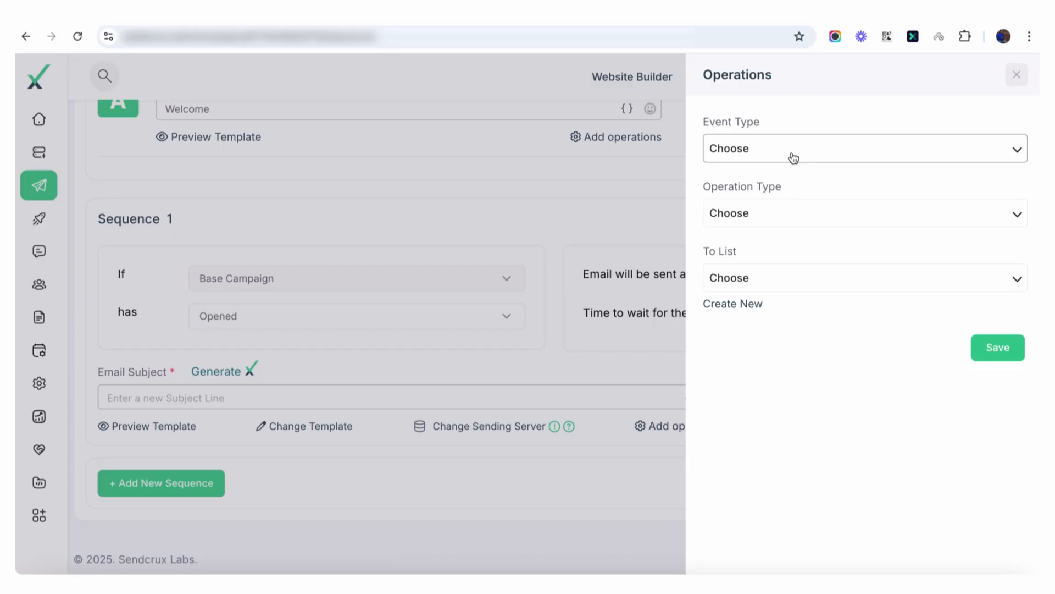
left_click(1017, 75)
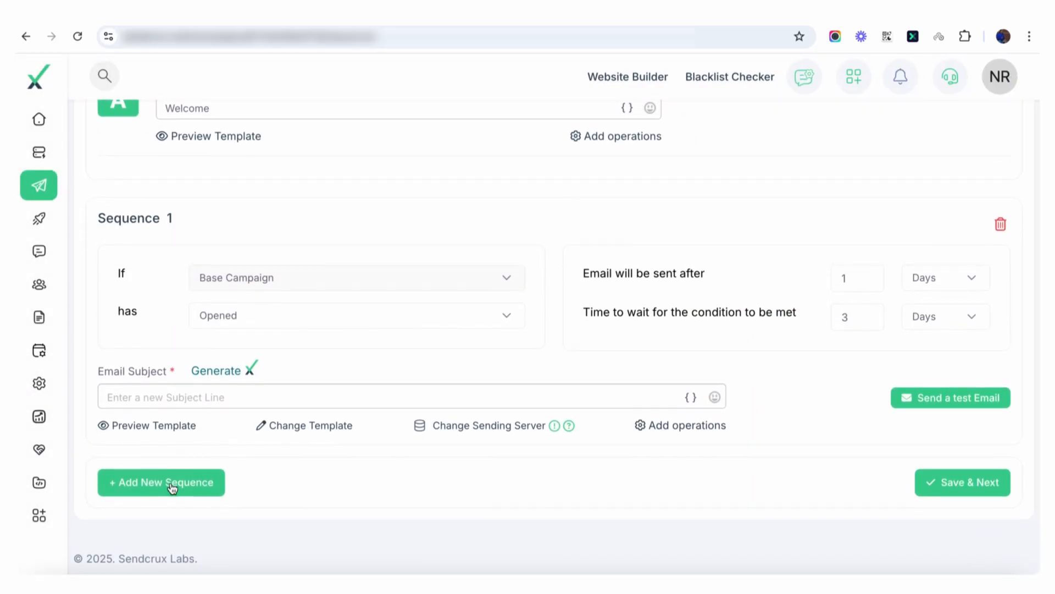
Step: Replace Sequence 1 with a newly added sequence, and check which conditions can trigger it
left_click(1001, 235)
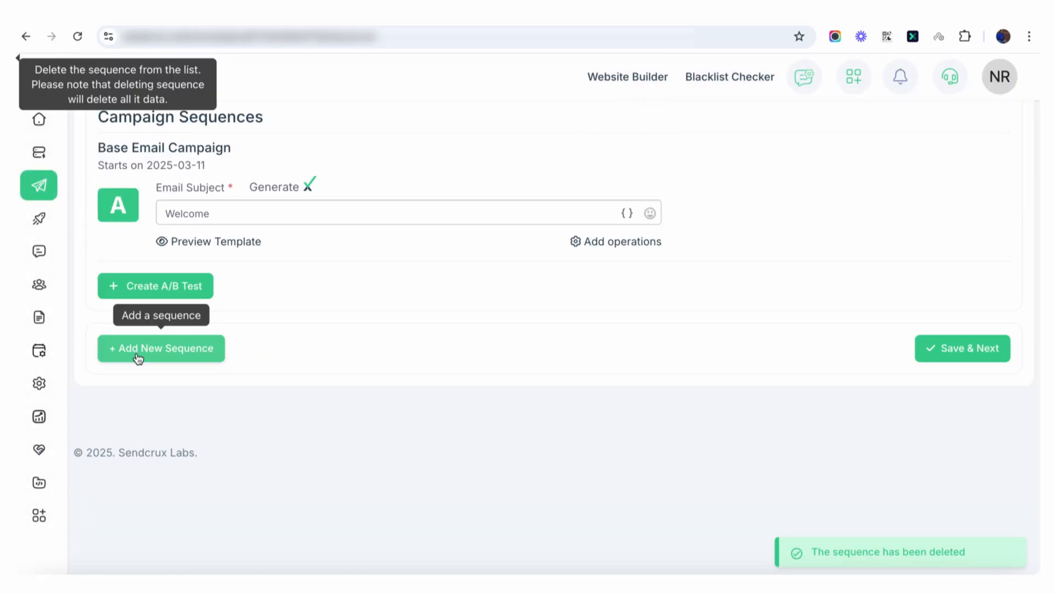
left_click(136, 352)
scroll(464, 404, "down", 2)
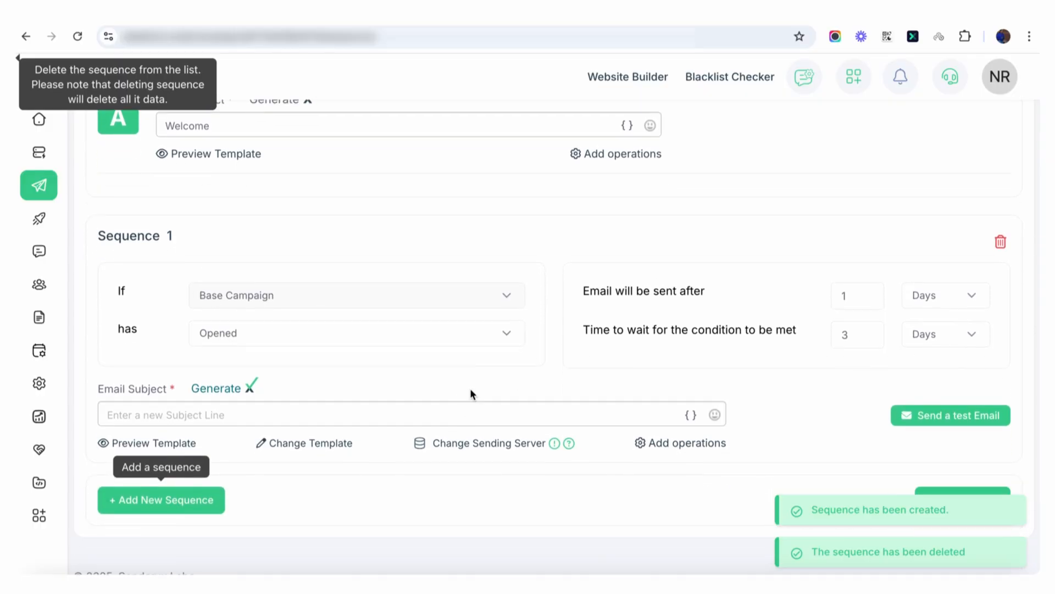
left_click(353, 341)
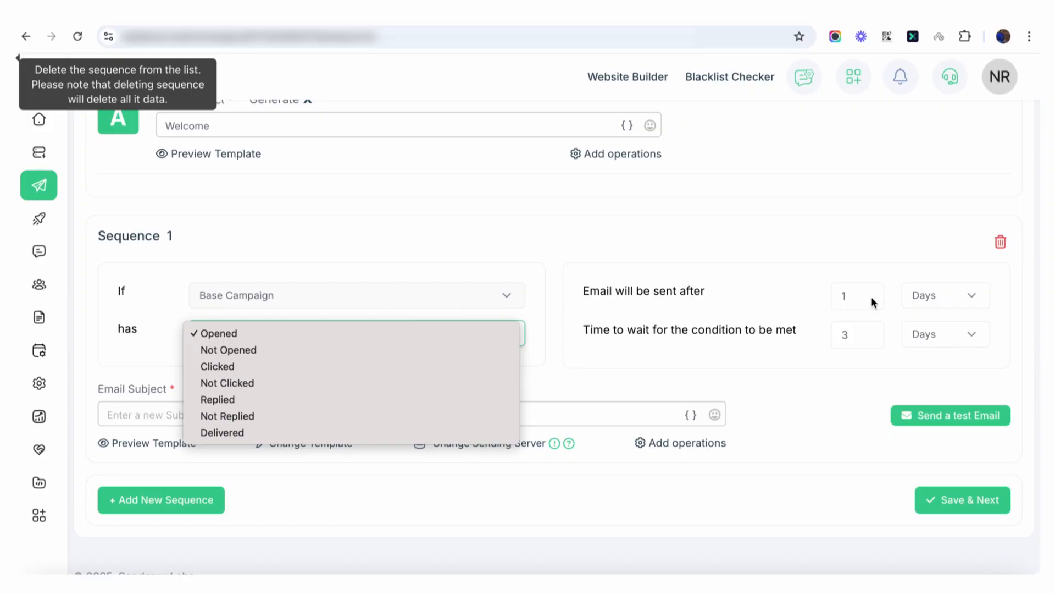
left_click(733, 375)
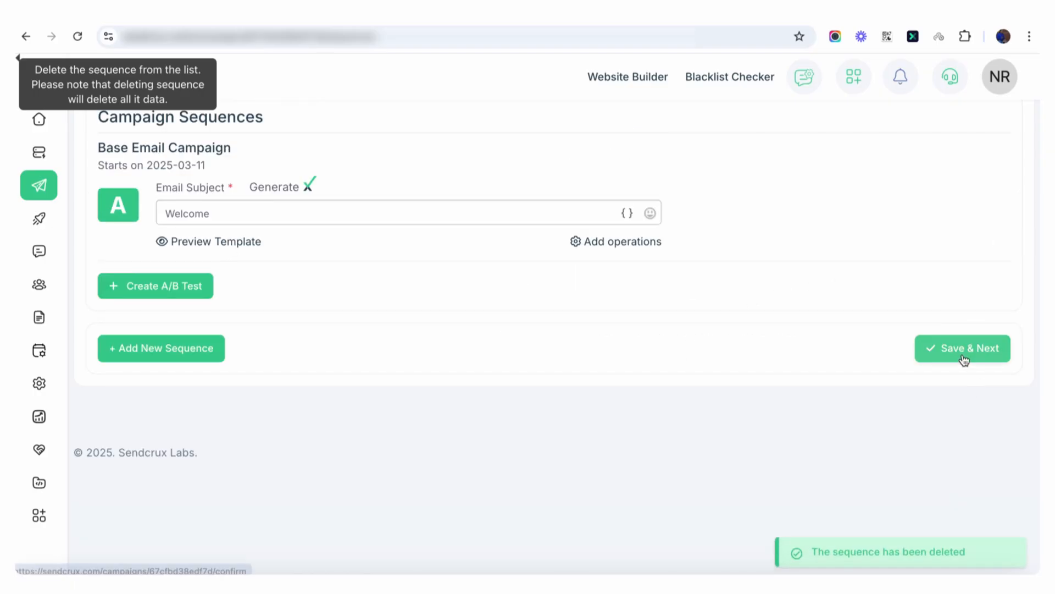
Step: Save the sequences stage with only the base email, and review the campaign summary down to its scheduled time
left_click(963, 356)
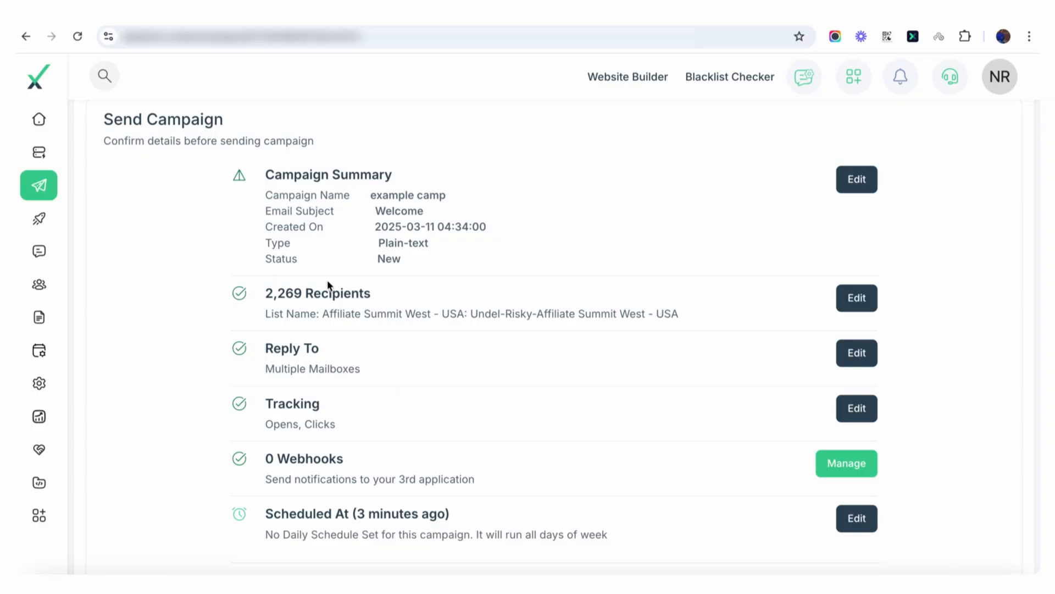
scroll(371, 352, "down", 1)
scroll(434, 357, "down", 1)
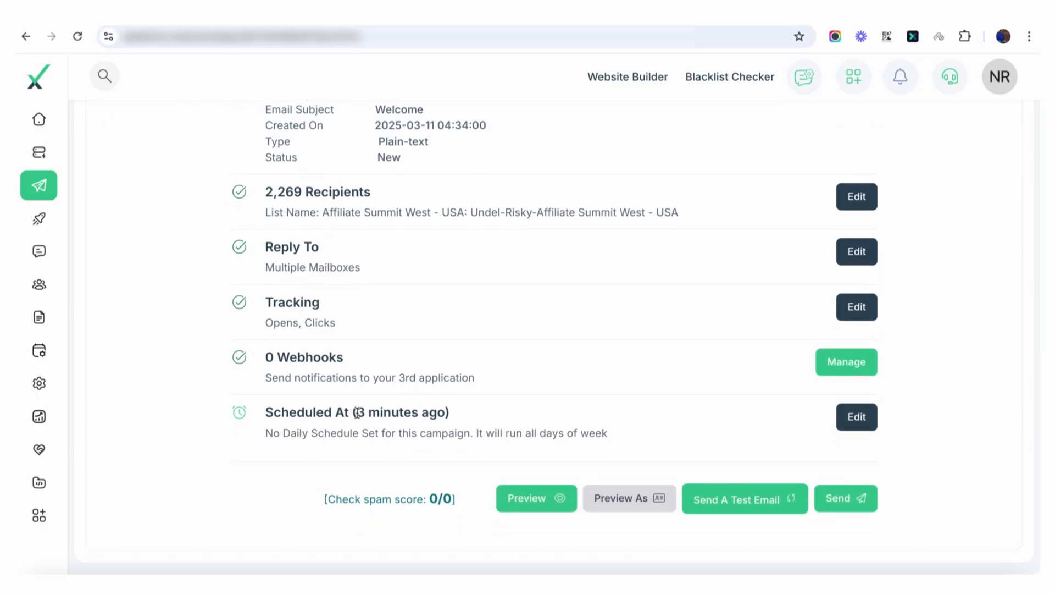
left_click_drag(357, 413, 438, 413)
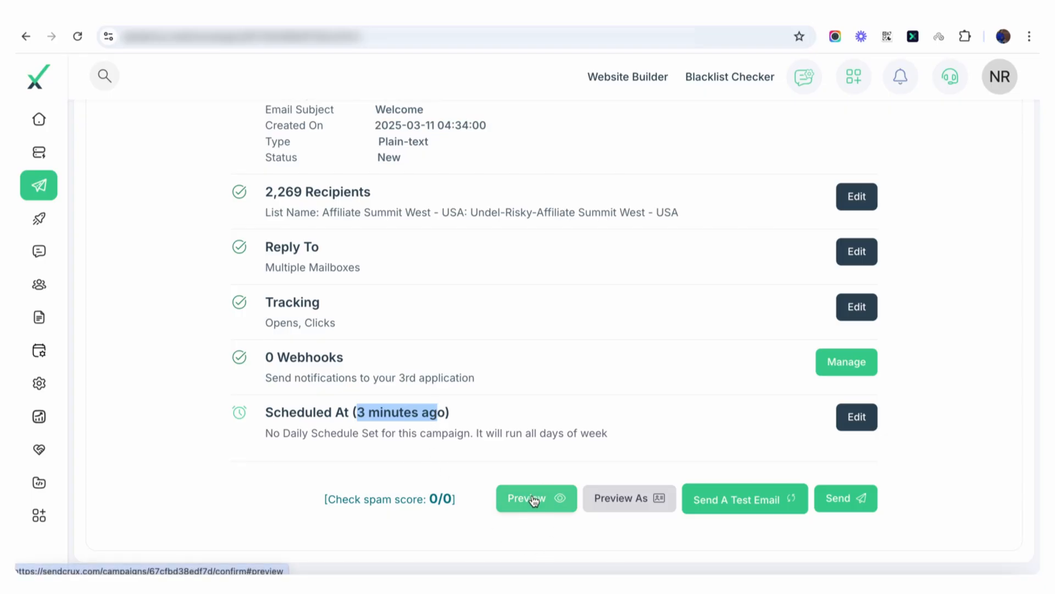
Step: Preview the campaign email and check the personalised name in its greeting
left_click(533, 499)
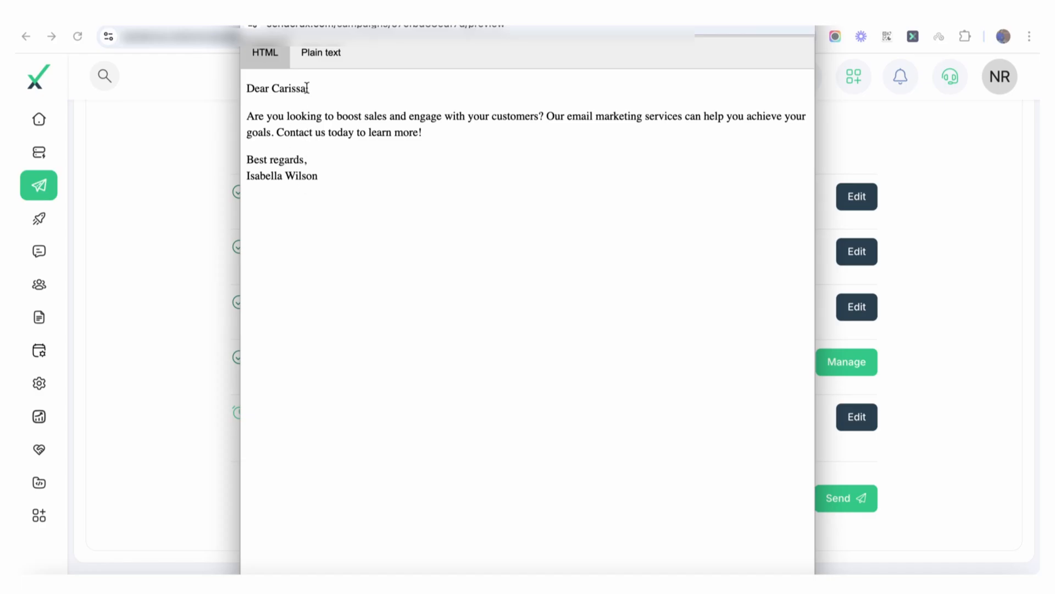
left_click_drag(307, 88, 284, 88)
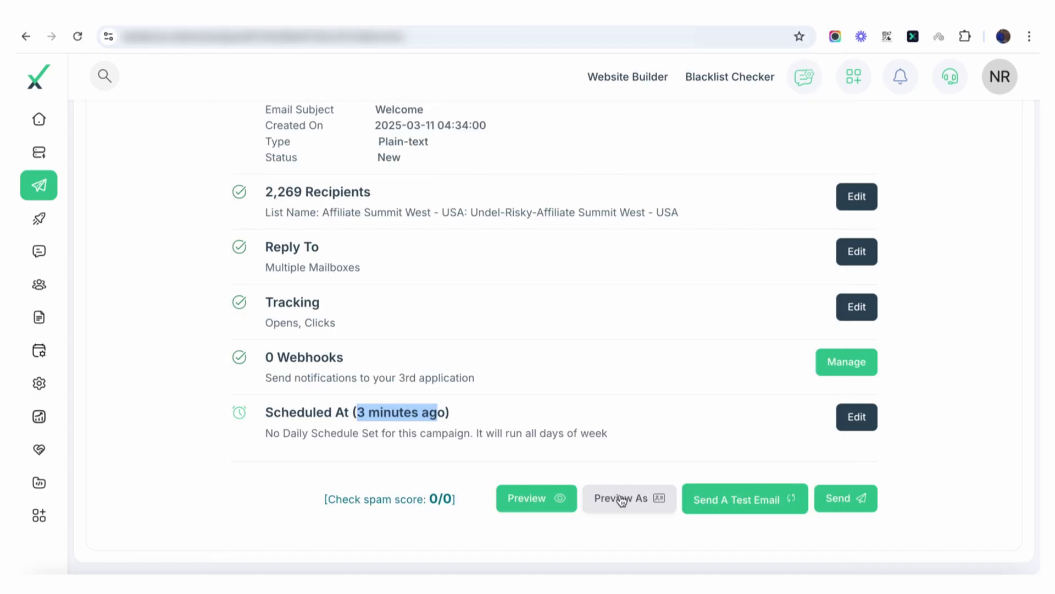
Step: Preview the email as the first listed contact in its web view, checking the personalised greeting
left_click(622, 499)
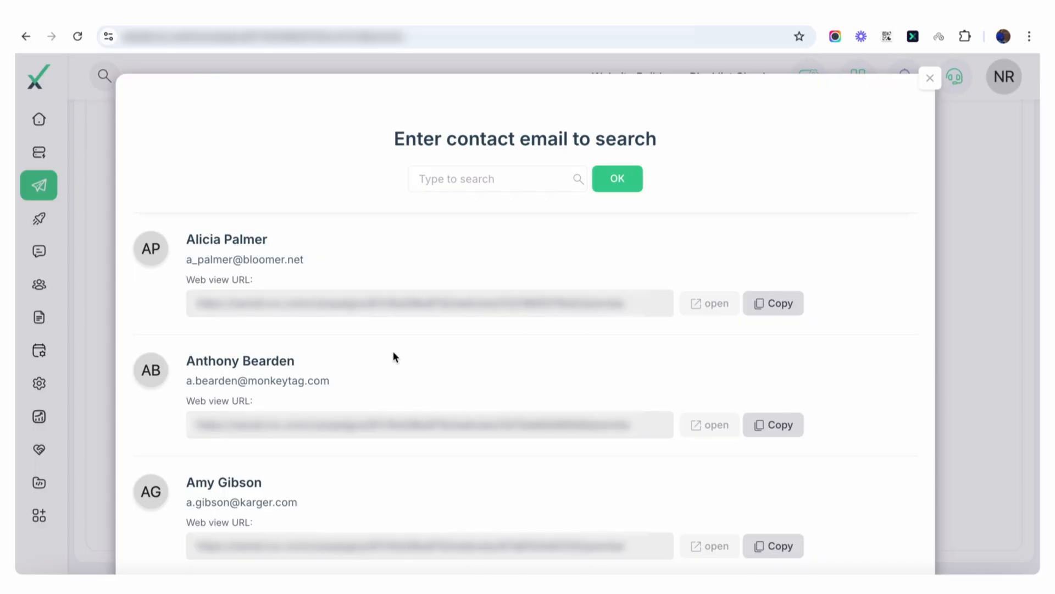
left_click(712, 306)
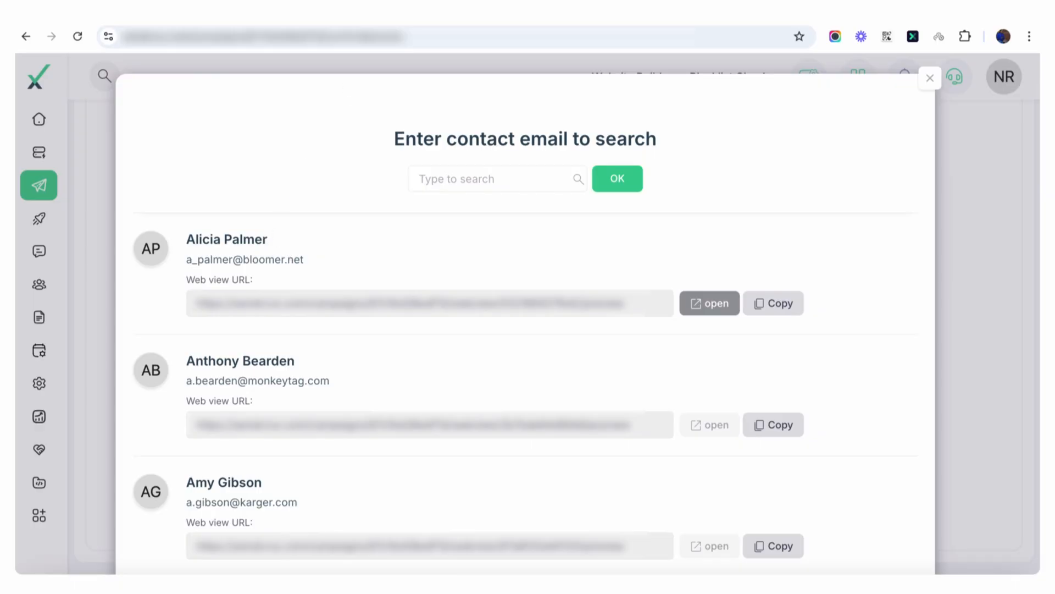
key("ctrl+Tab")
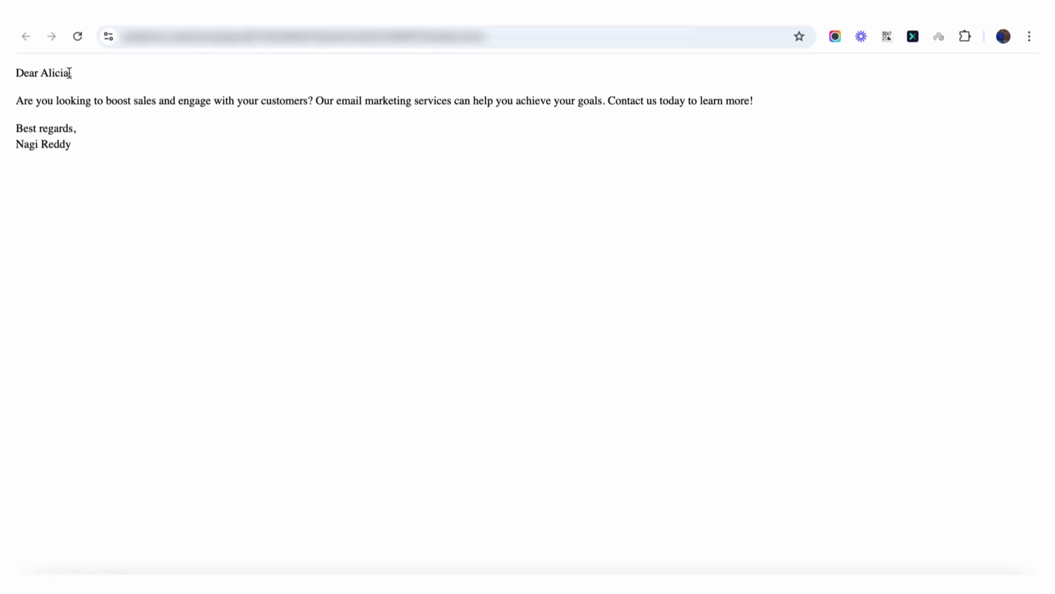
left_click_drag(69, 73, 19, 75)
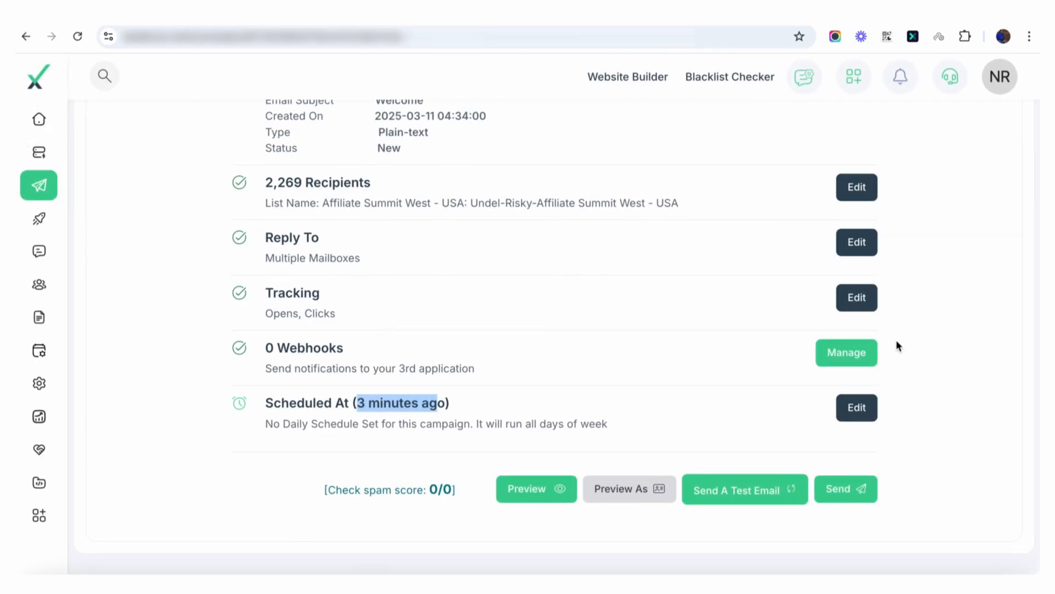
left_click(841, 493)
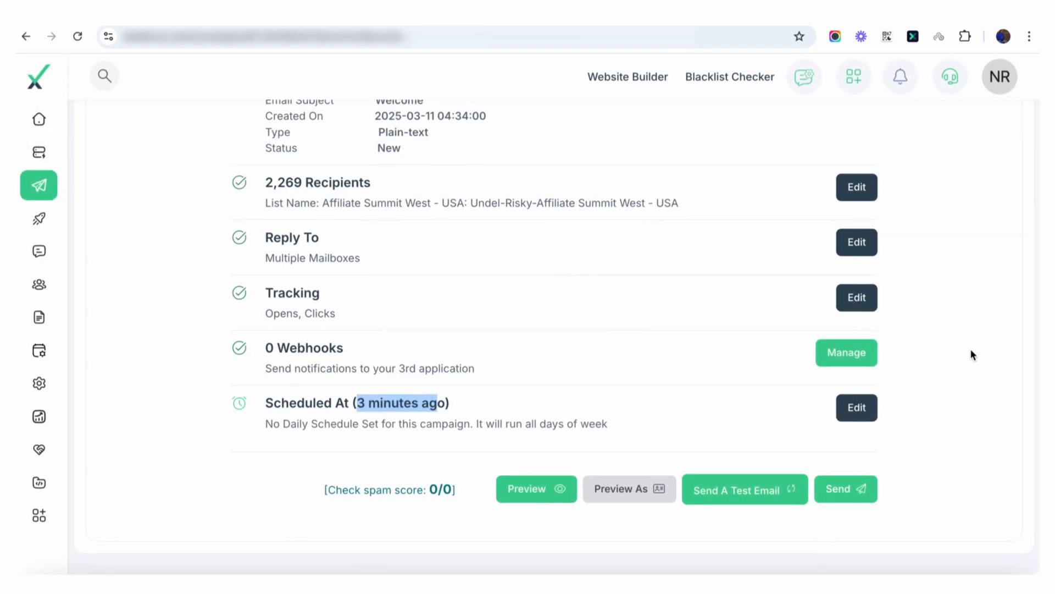